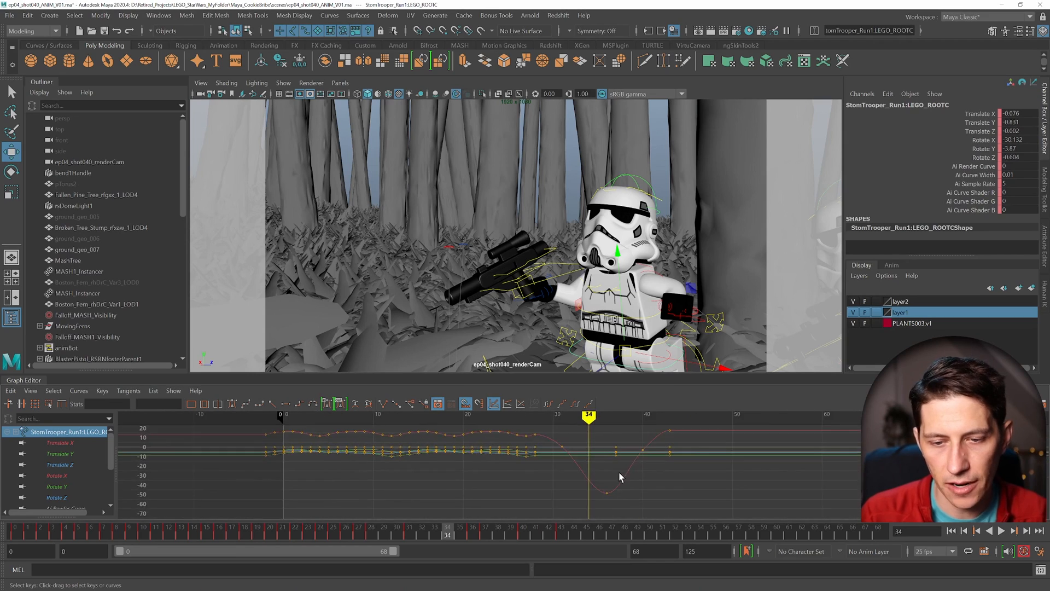
Step: Isolate the stormtrooper root control's Translate Y curve in the Graph Editor
left_click(630, 352)
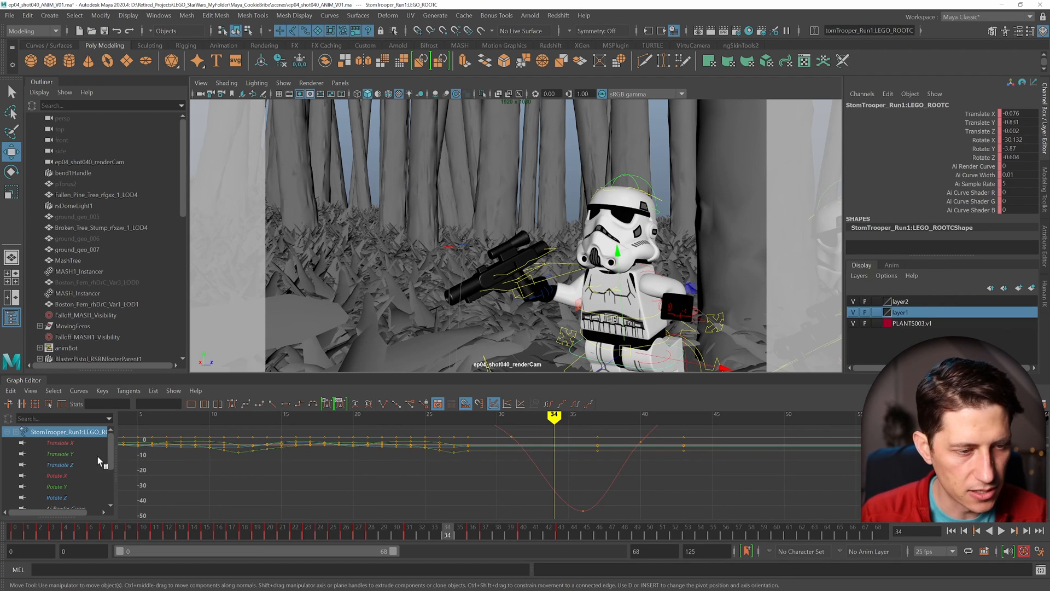
left_click(72, 453)
right_click_drag(513, 480, 540, 481, "alt+shift")
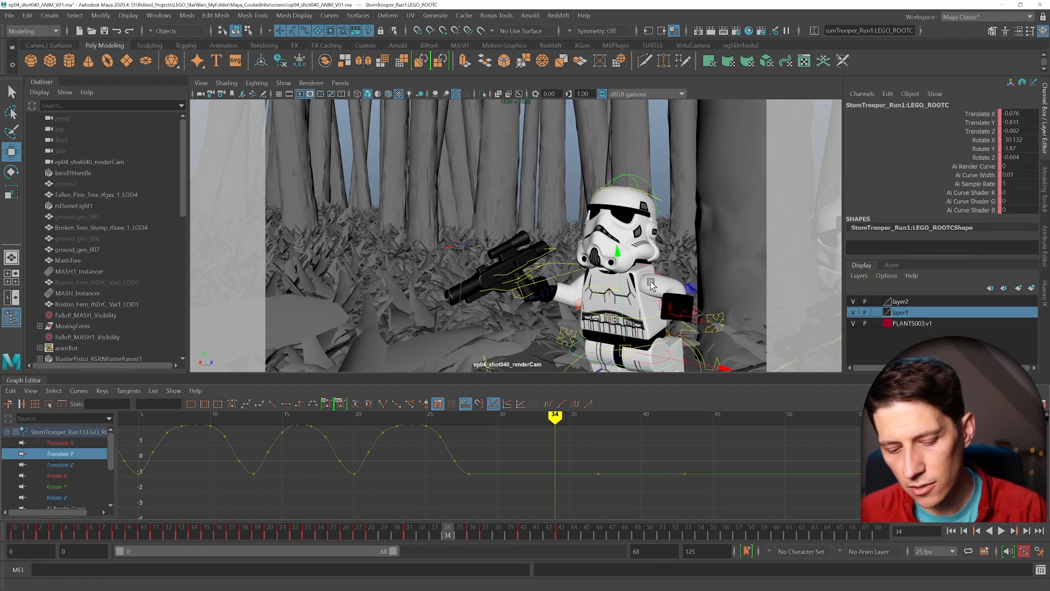
Step: Select the stormtrooper's main control and isolate its Translate Y curve in the Graph Editor
key("backslash")
middle_click_drag(527, 339, 583, 274)
left_click(615, 242)
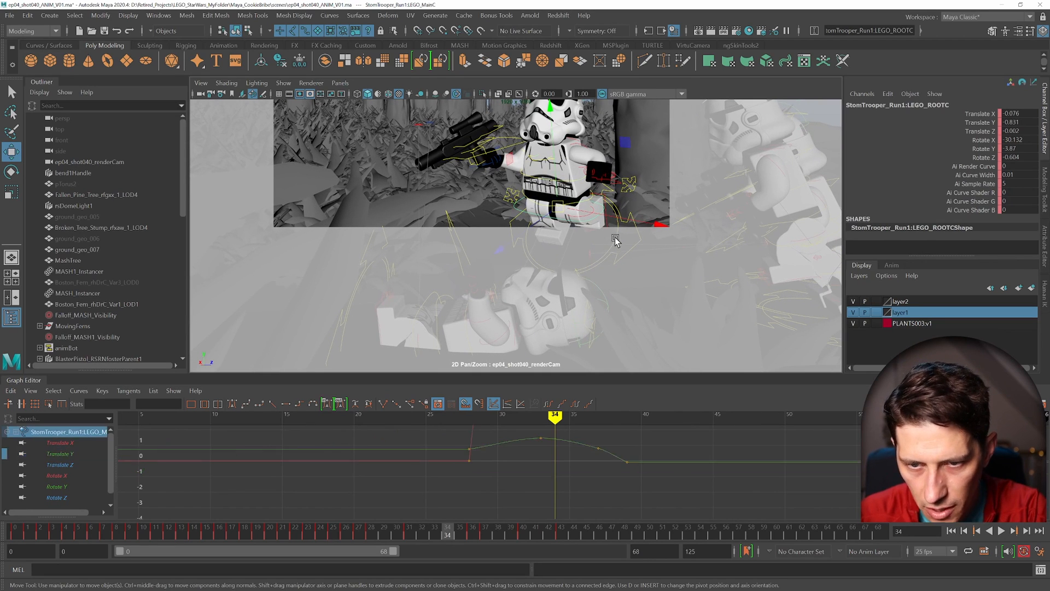
middle_click_drag(553, 447, 553, 474, "alt+shift")
right_click_drag(553, 474, 547, 456, "alt+shift")
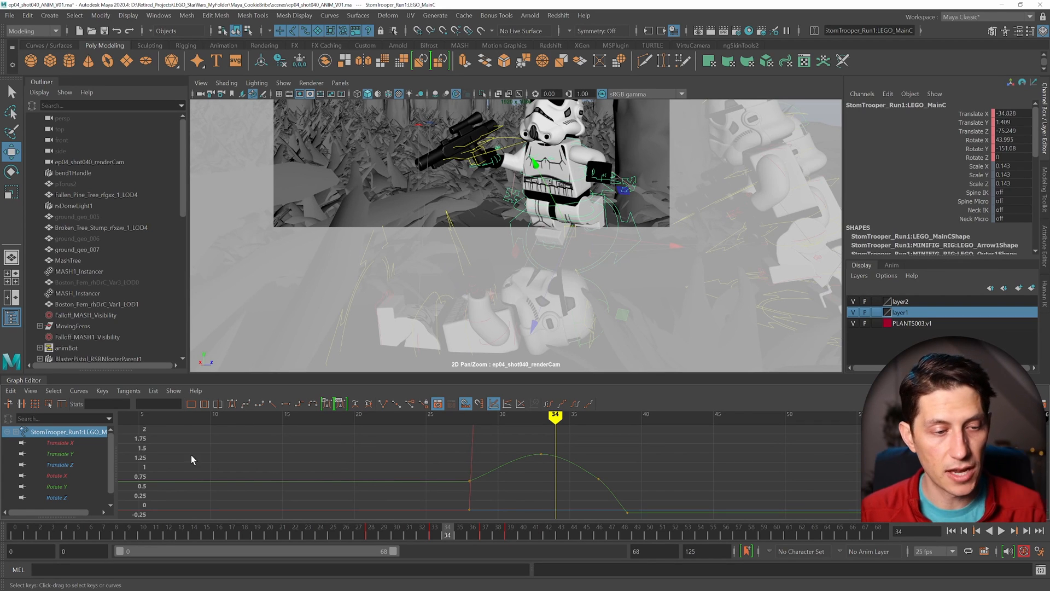
left_click(64, 454)
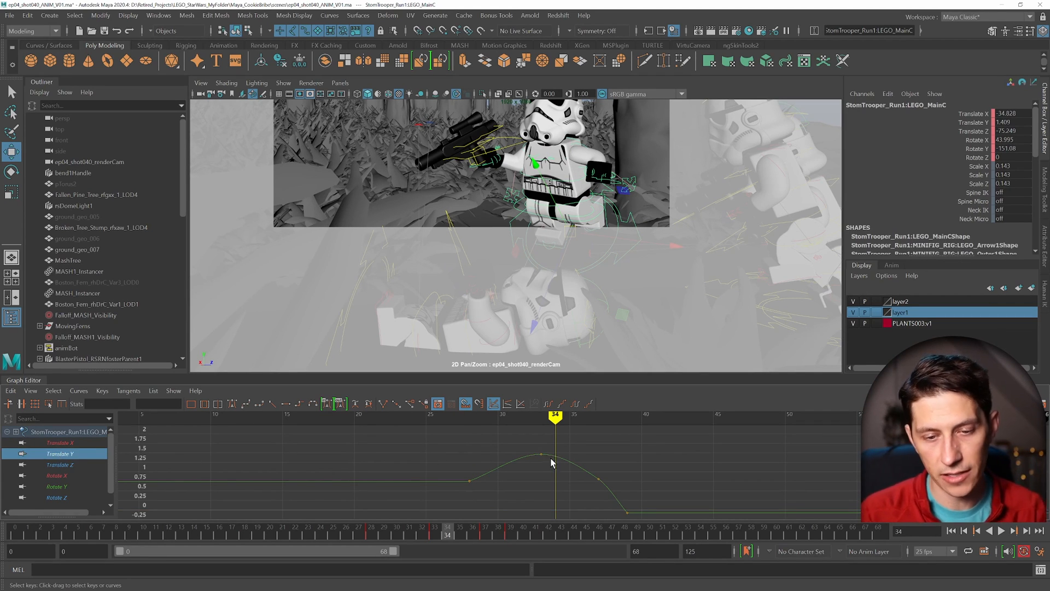
middle_click_drag(558, 483, 544, 479, "alt")
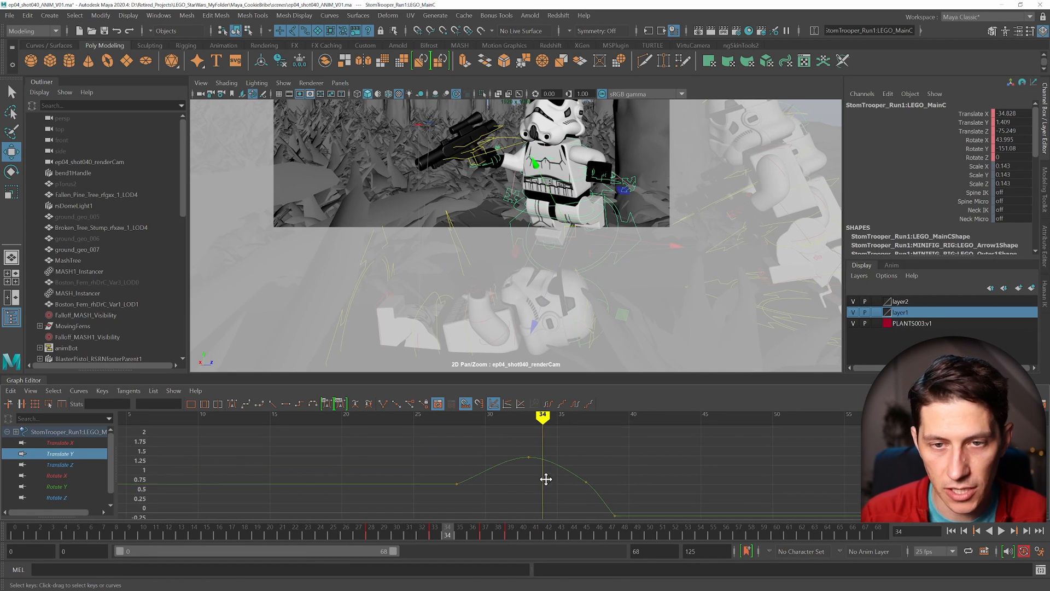
key("backslash")
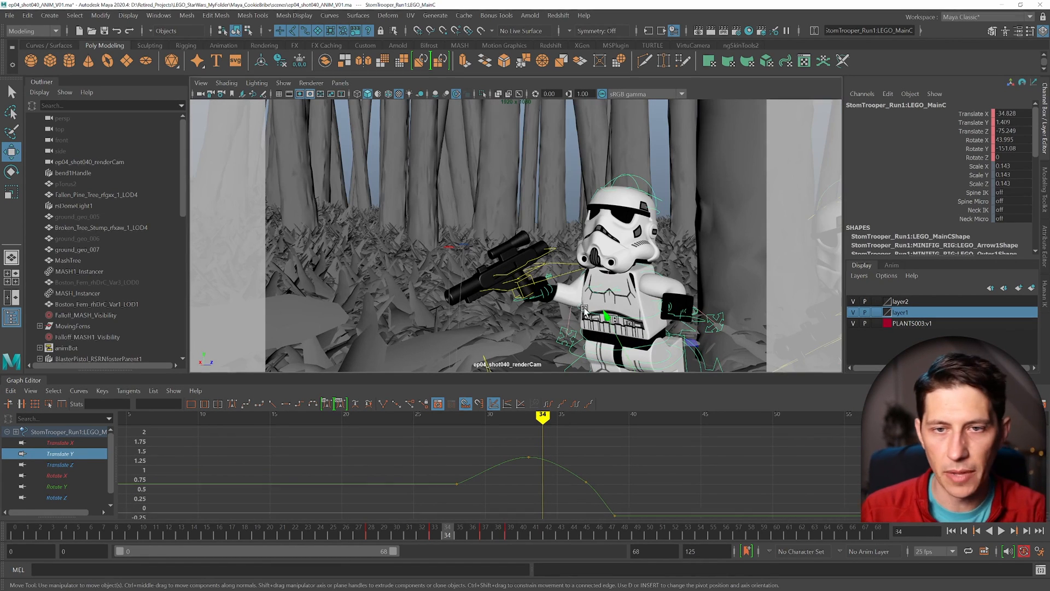
Step: Try moving the Translate Y curve's peak key at frame 33 by hand
middle_click_drag(523, 474, 521, 466, "alt")
right_click_drag(523, 470, 532, 459, "alt+shift")
middle_click_drag(532, 458, 514, 467, "alt")
right_click_drag(517, 460, 509, 458, "alt+shift")
left_click_drag(536, 464, 536, 462)
mouse_move(523, 473)
middle_mouse_down()
mouse_move(522, 441)
mouse_move(521, 471)
middle_mouse_up()
key("ctrl+z")
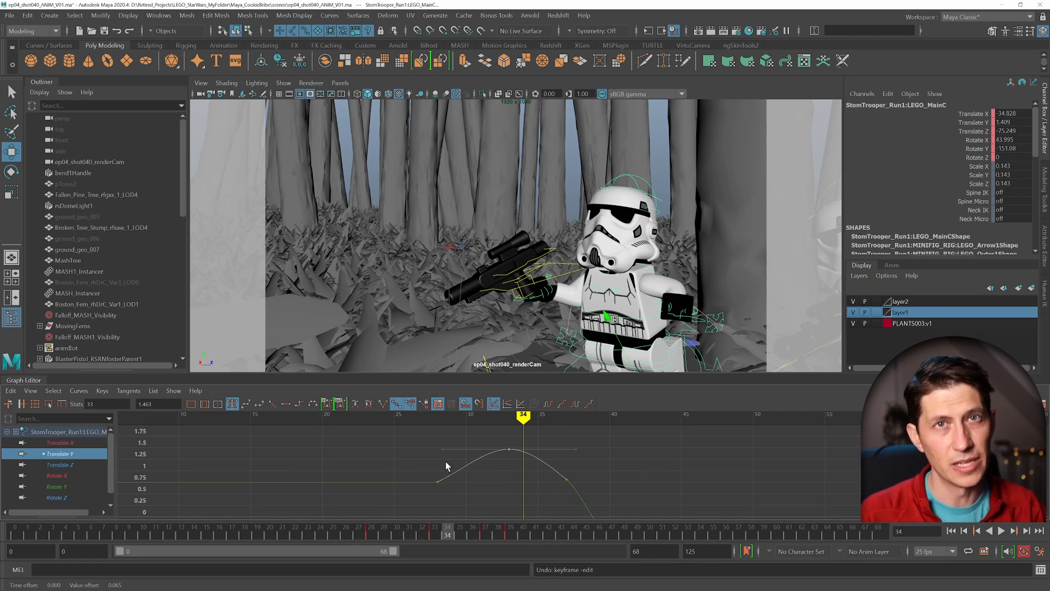
Step: Open the Graph Editor's Scale Keys options with the Translate Y peak key still selected
middle_click_drag(521, 485, 508, 475, "alt")
right_click_drag(508, 476, 499, 477, "alt")
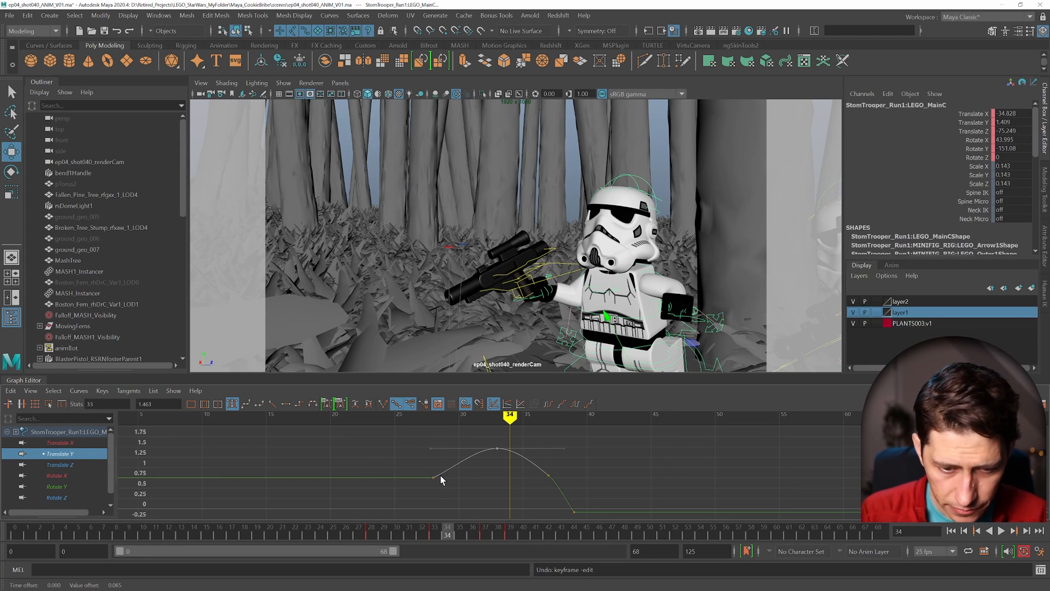
left_click(11, 391)
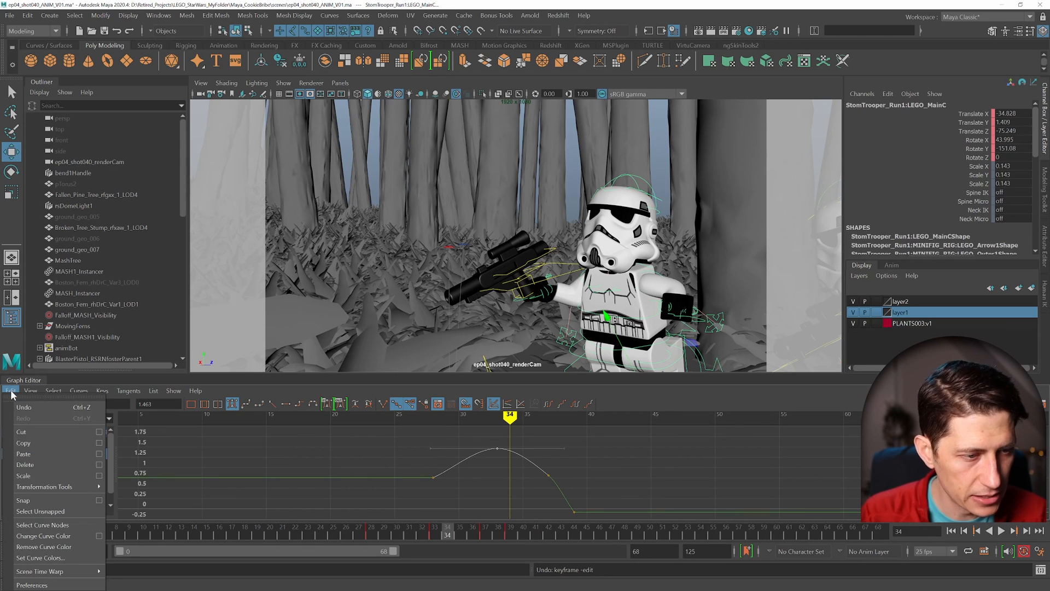
left_click(99, 476)
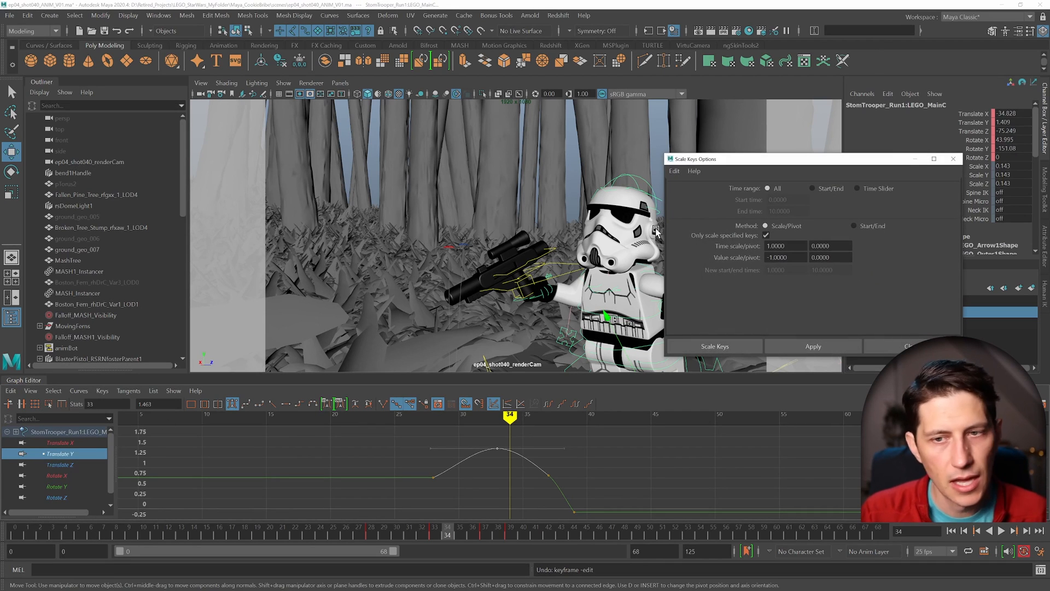
Step: Try scaling the peak key at frame 33 interactively with the Scale tool
left_click(433, 477)
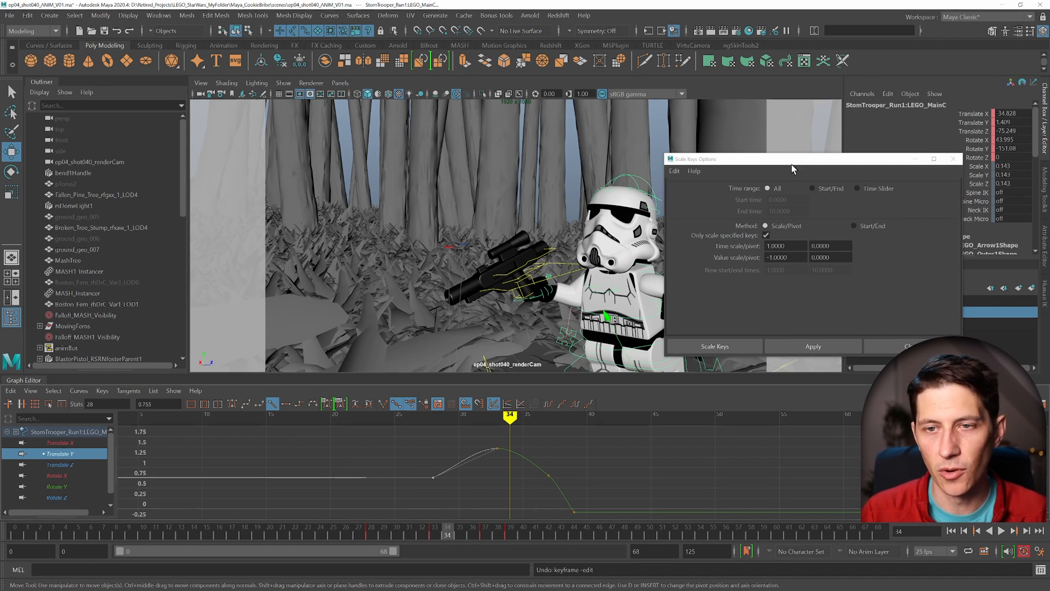
left_click(496, 448)
key("f")
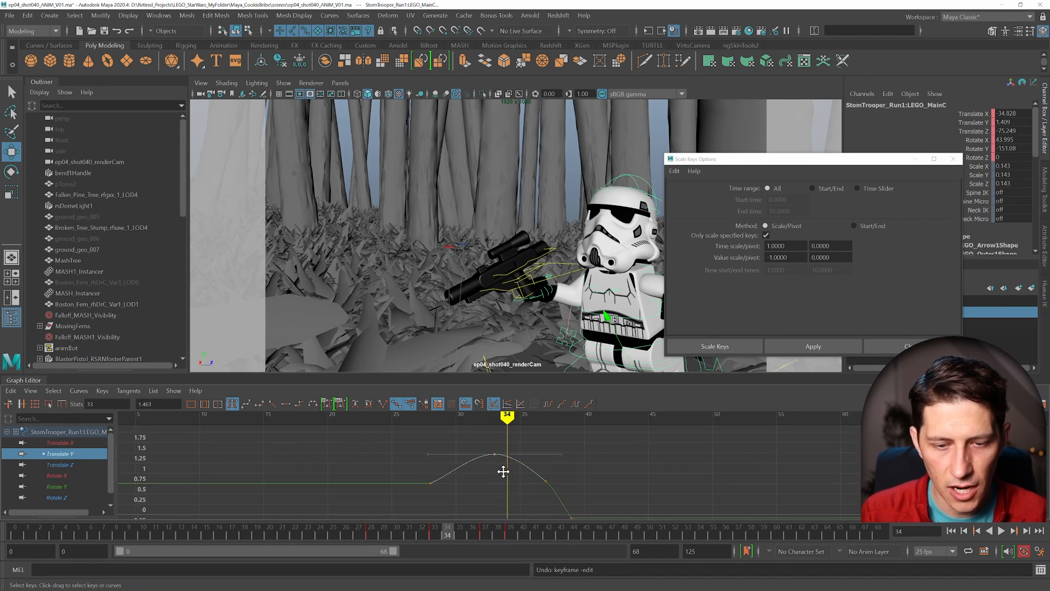
key("r")
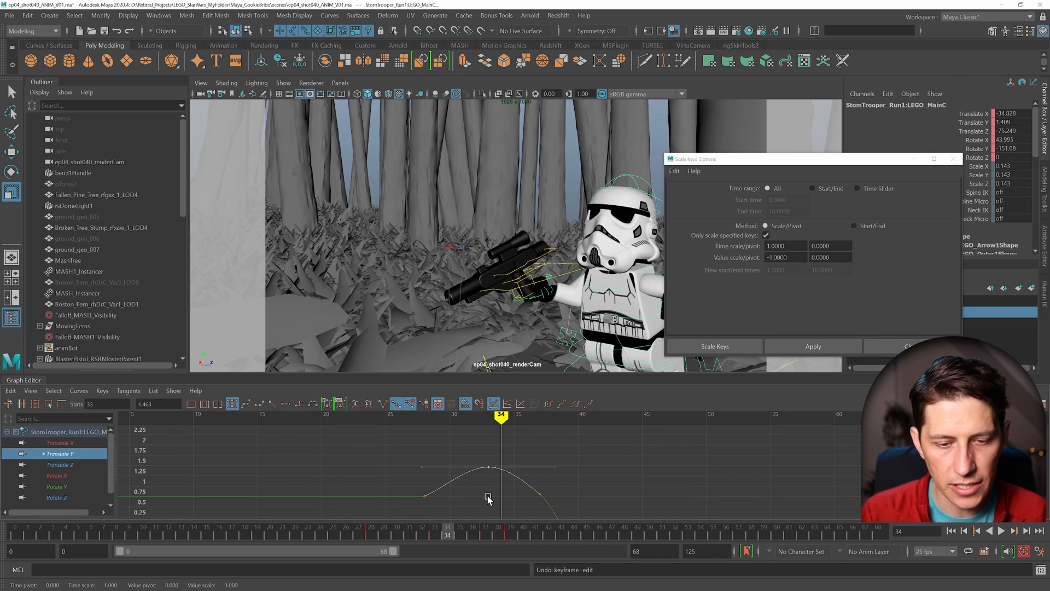
mouse_move(490, 501)
middle_mouse_down()
mouse_move(487, 481)
mouse_move(487, 501)
middle_mouse_up()
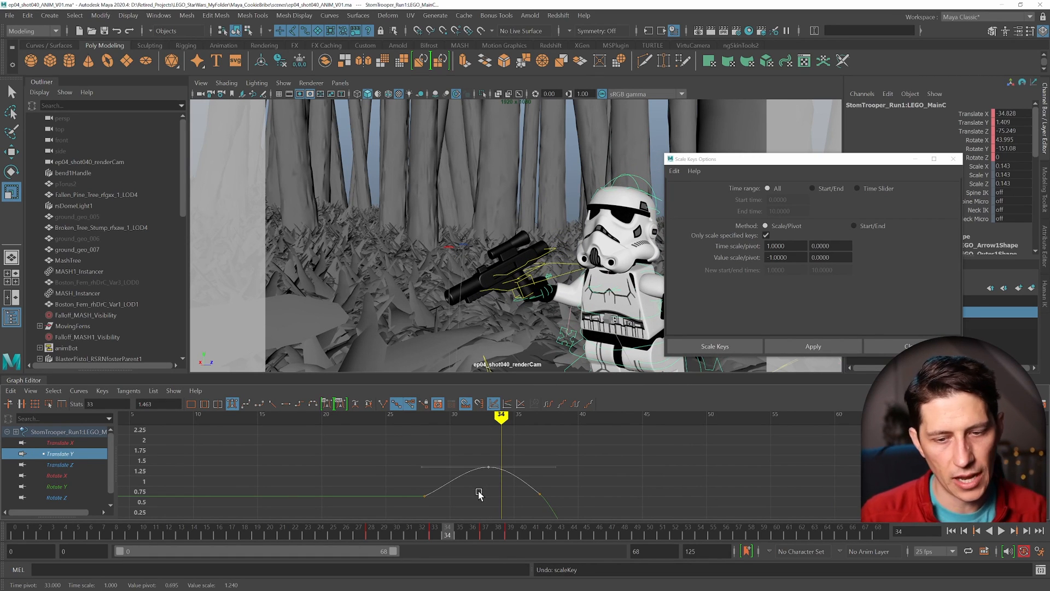
middle_click_drag(532, 507, 519, 489, "alt")
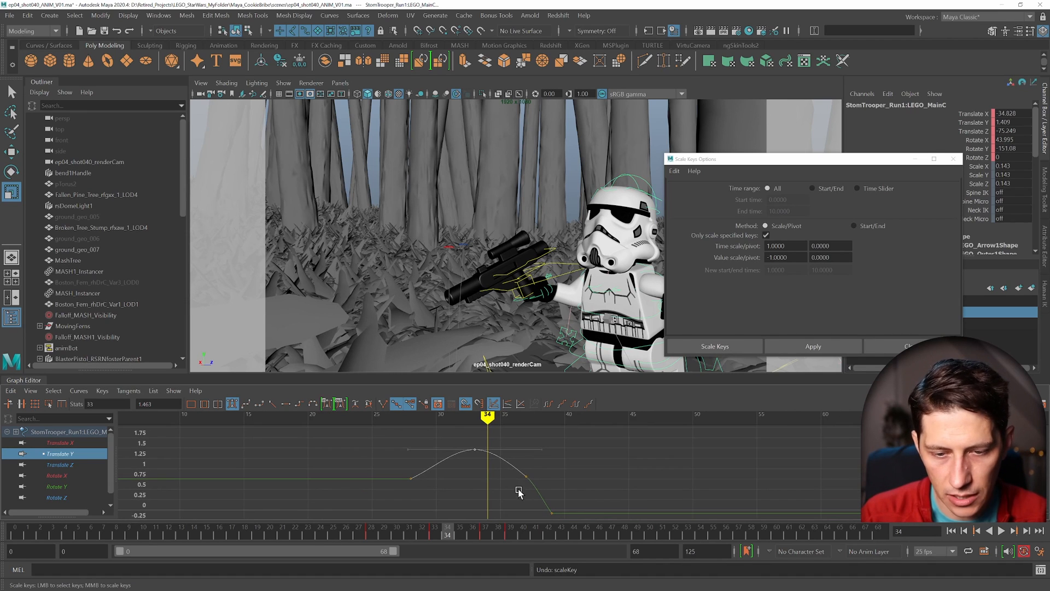
Step: Try scaling the frame 33 peak key far upward with the Scale tool, and try deleting that key
left_click_drag(566, 463, 506, 488)
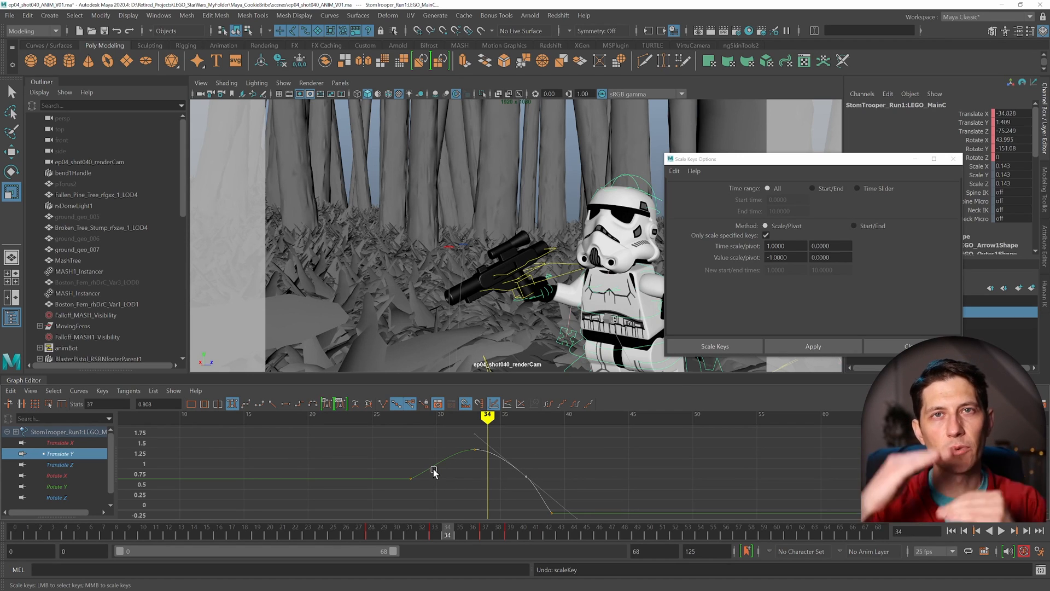
left_click(474, 449)
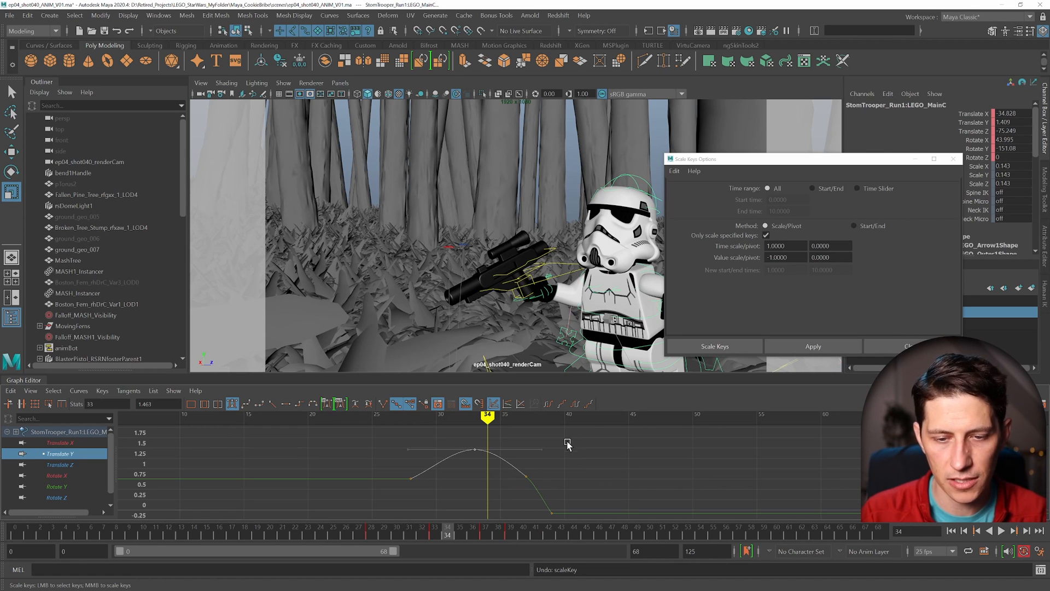
middle_click_drag(565, 448, 585, 478)
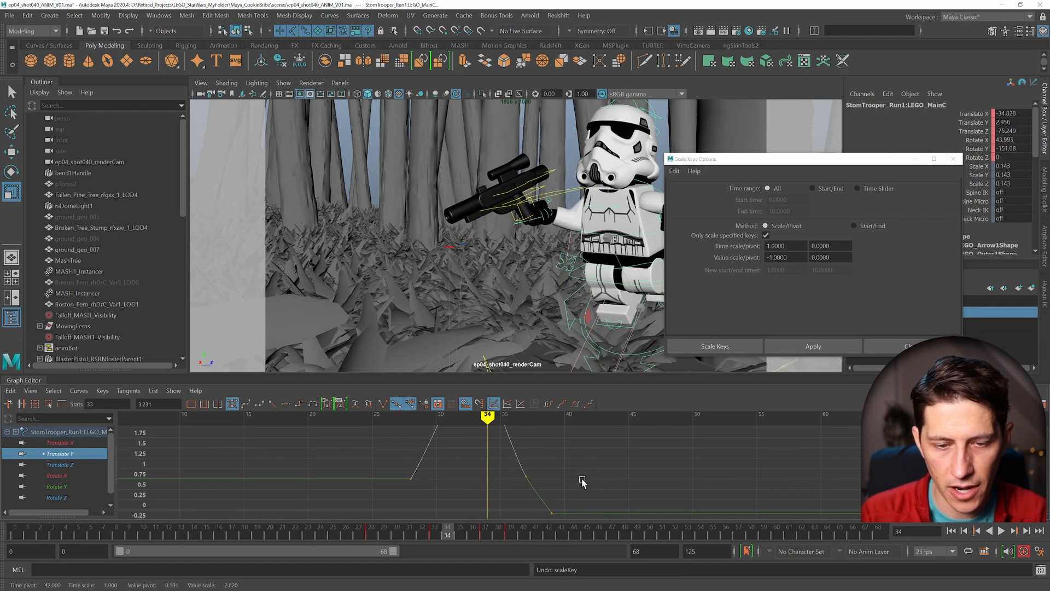
key("ctrl+z")
key("Delete")
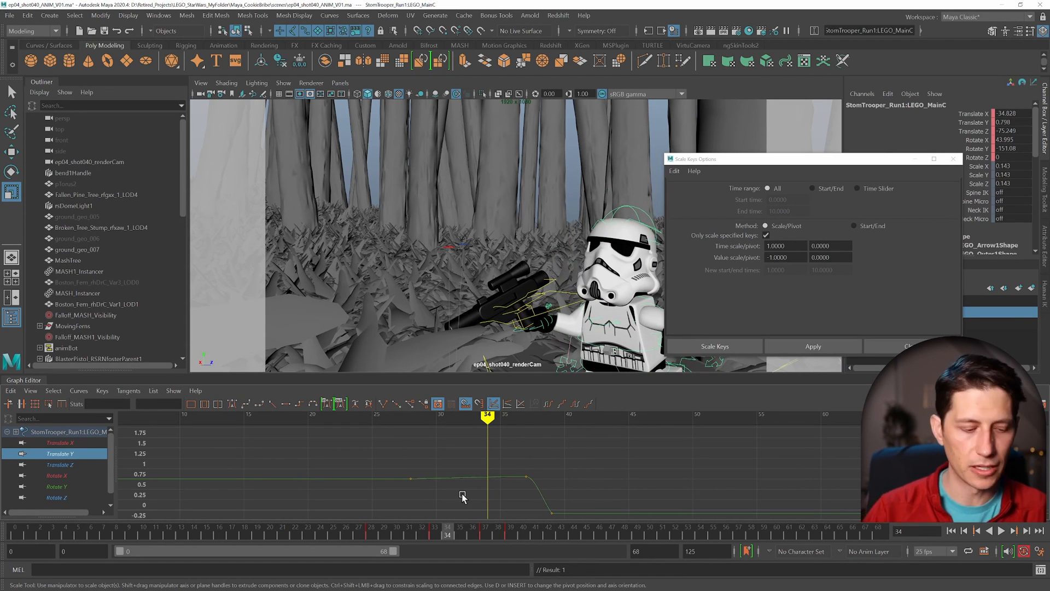
key("ctrl+z")
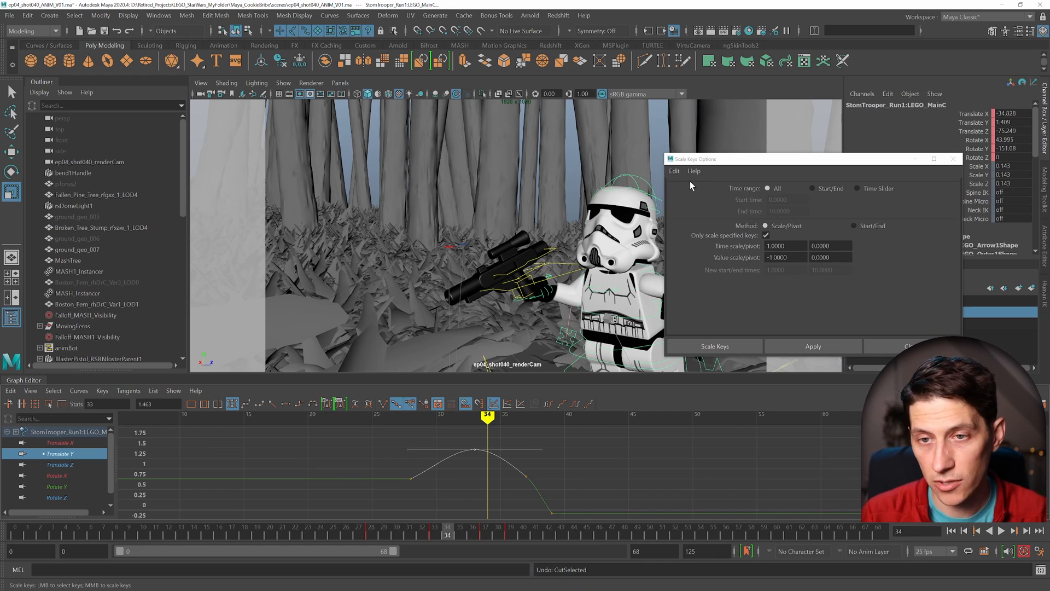
Step: Reset the Scale Keys options to their defaults and select the Translate Y key at frame 28
left_click(675, 171)
left_click(697, 198)
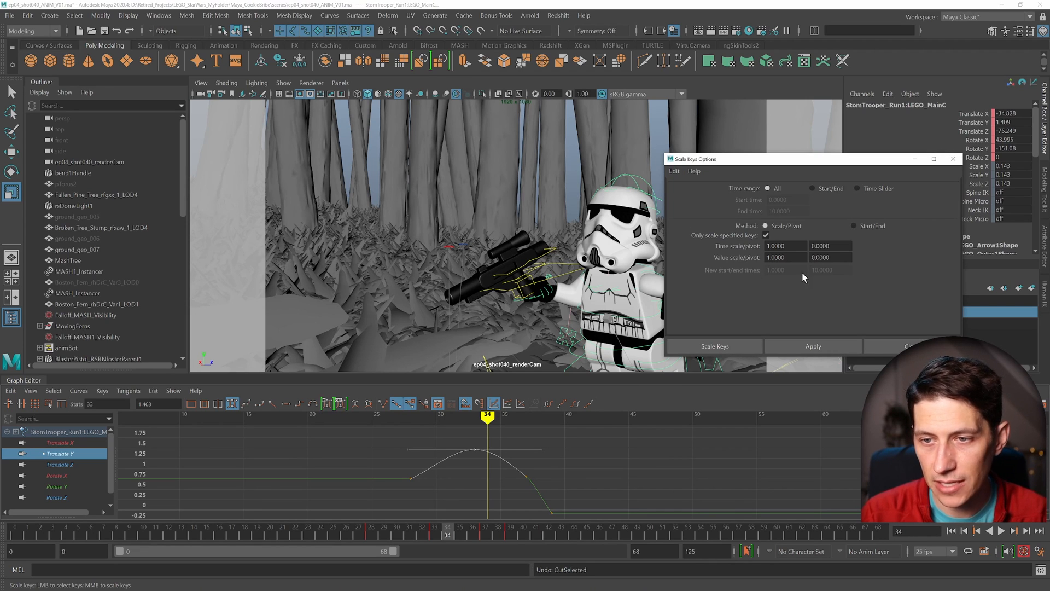
left_click_drag(376, 469, 414, 492)
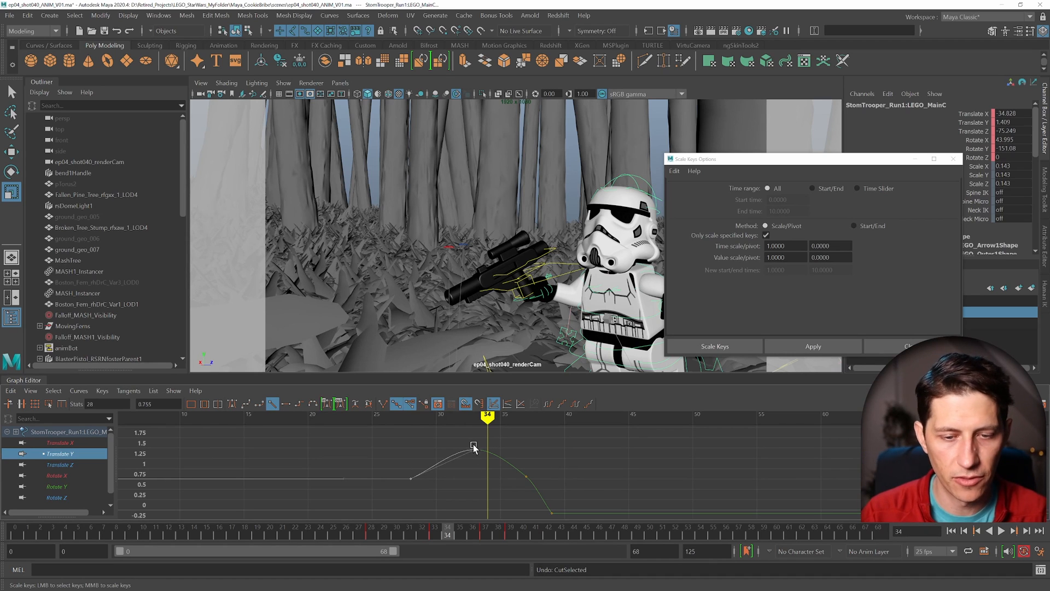
Step: Try moving the Translate Y keys at frames 33 and 37 vertically with the Move tool
left_click_drag(471, 441, 546, 497)
key("w")
middle_click_drag(533, 499, 533, 488, "shift")
key("ctrl+z")
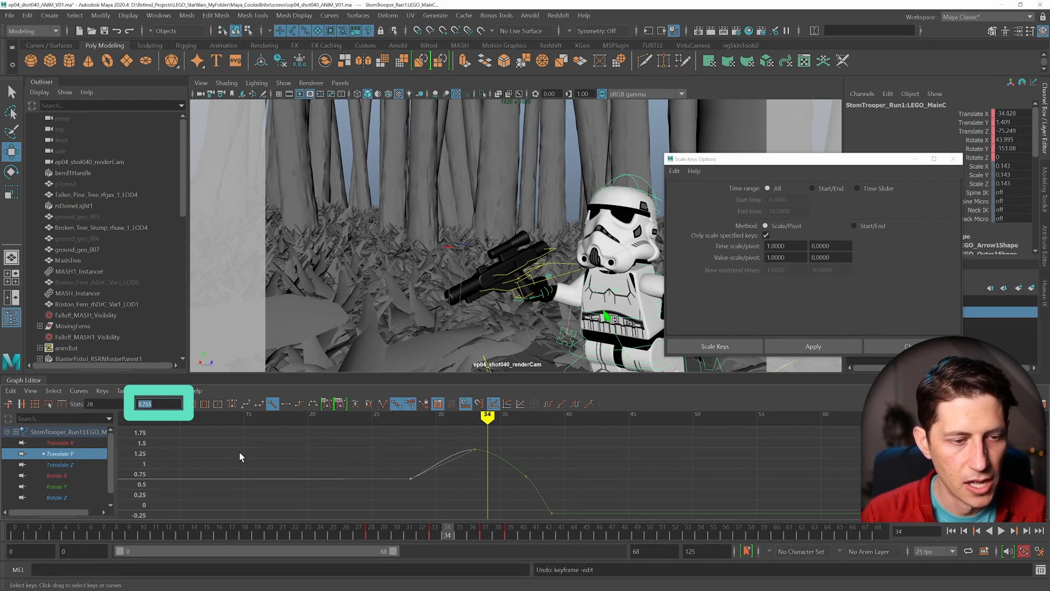
Step: Scale the Translate Y keys at frames 33 and 37 by a value scale of 1.5 about a value pivot of 0.755
left_click(826, 258)
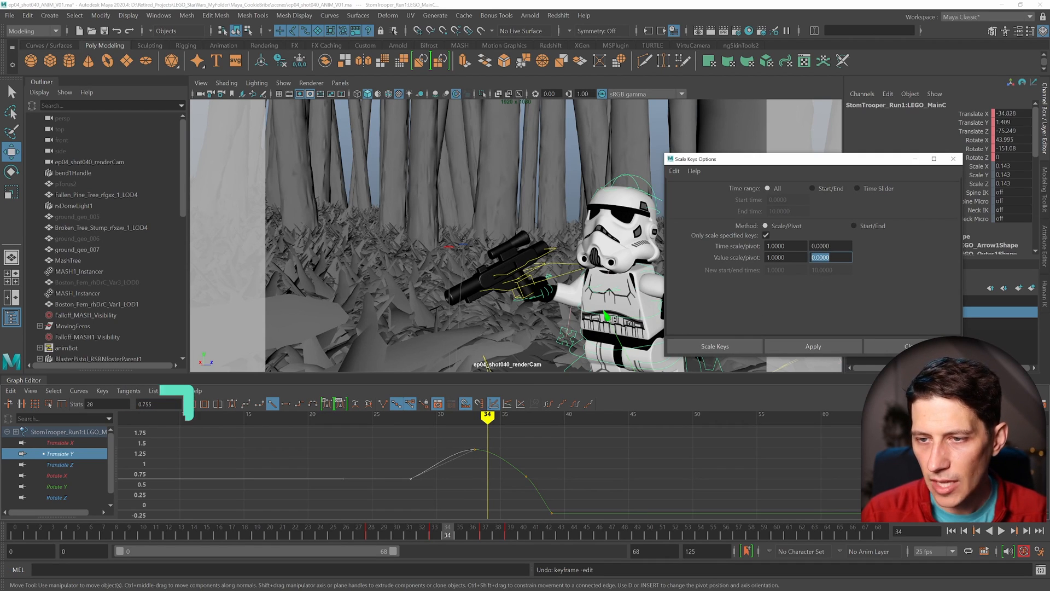
type("0.755")
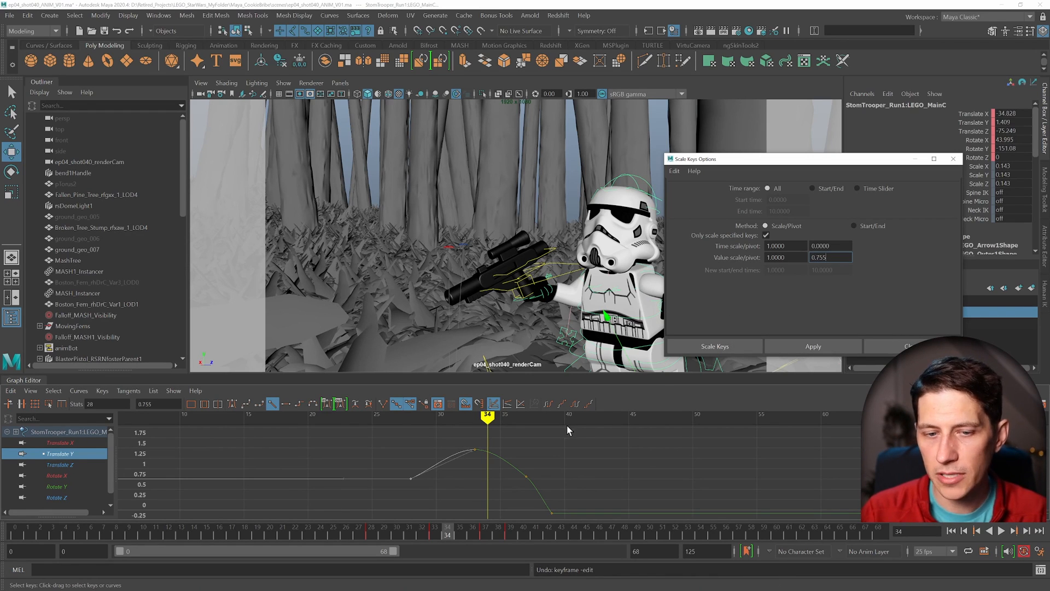
left_click_drag(458, 432, 542, 483)
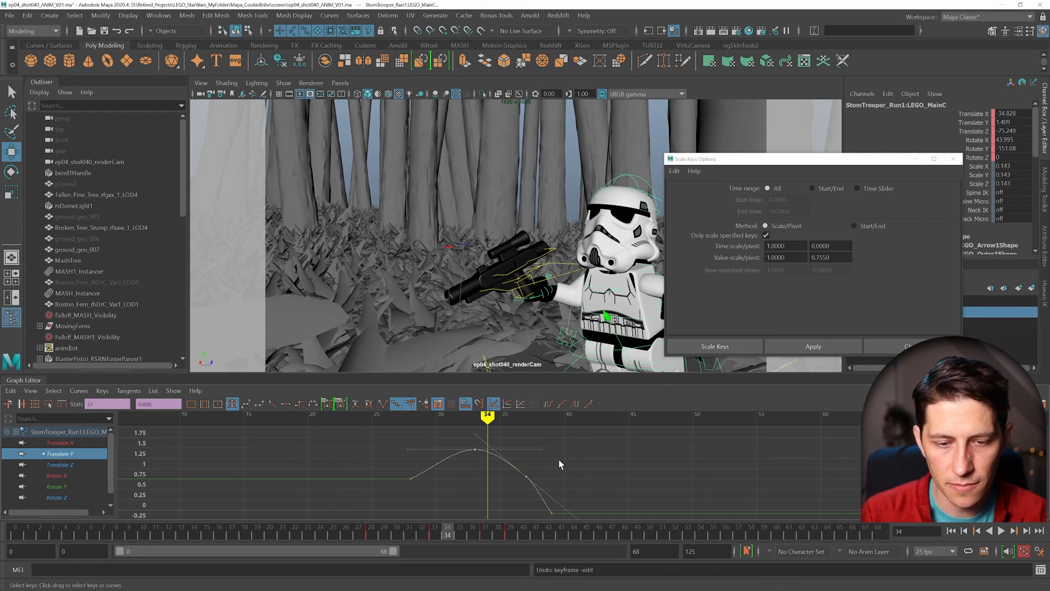
left_click(810, 348)
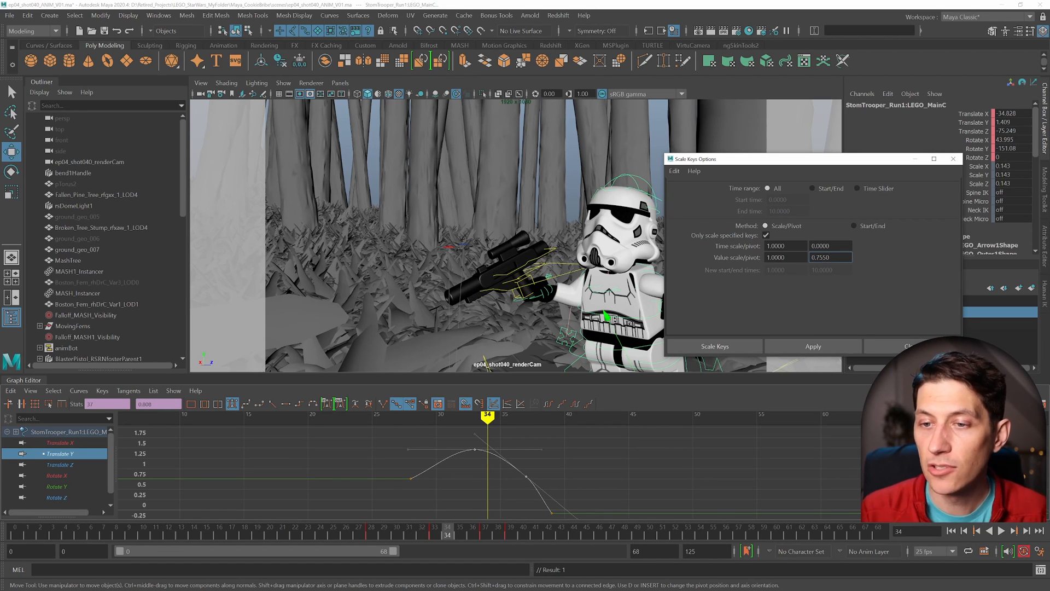
double_click(779, 257)
type("5")
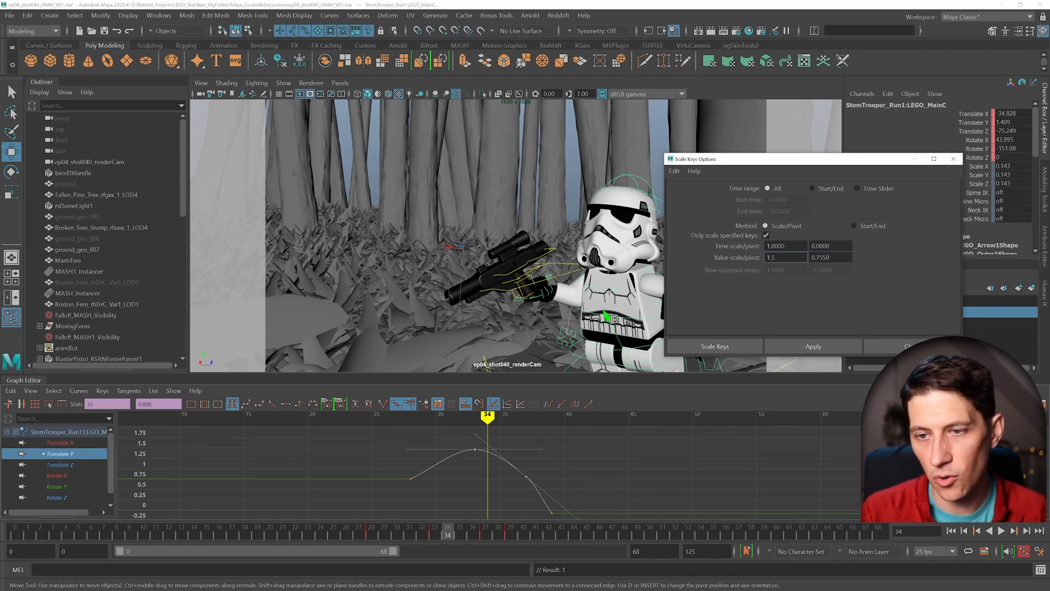
left_click(812, 348)
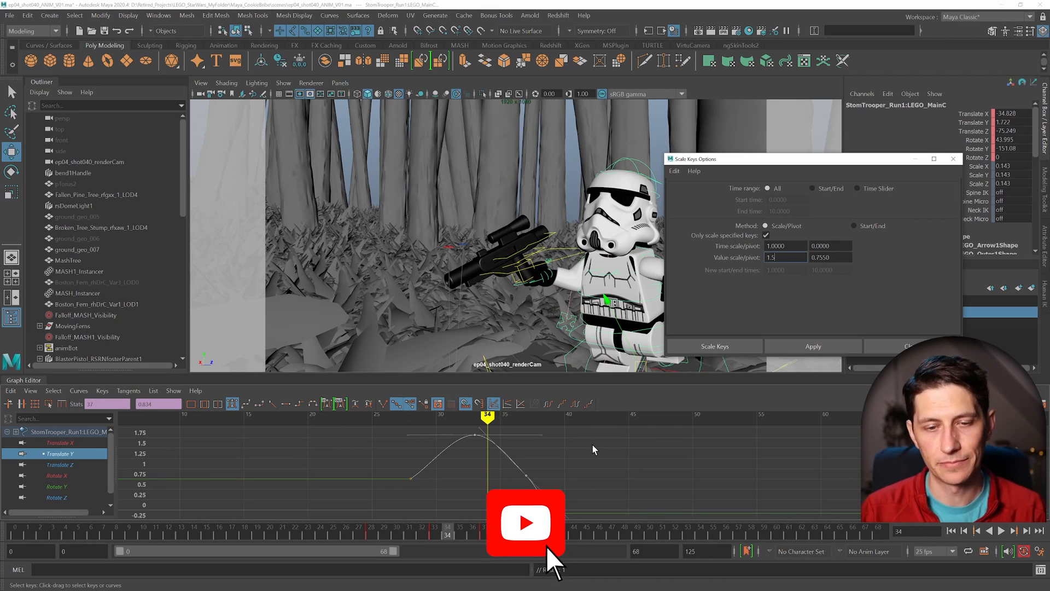
Step: Try moving the Translate Y key at frame 37, and try raising the landing key at frame 39
middle_click_drag(569, 465, 552, 459, "alt")
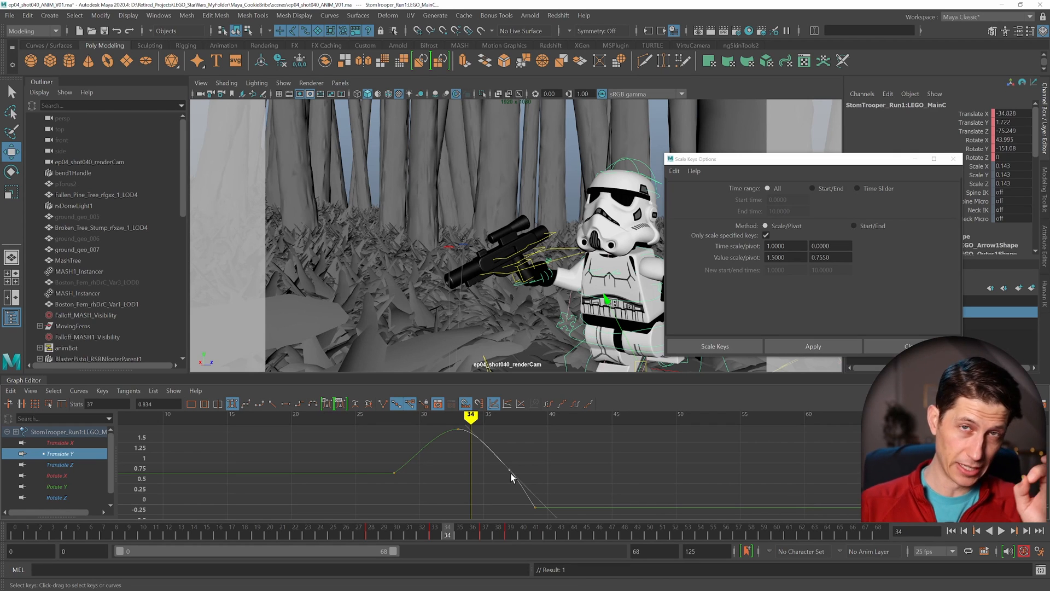
middle_click_drag(509, 496, 517, 477)
key("ctrl+z")
left_click(535, 507)
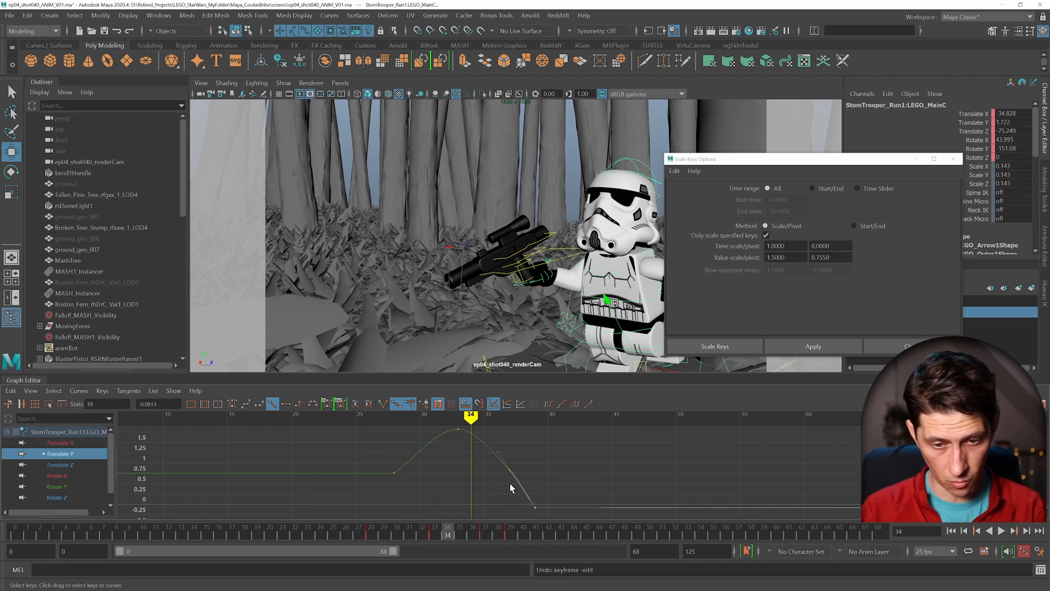
middle_click_drag(510, 493, 507, 485, "shift")
key("ctrl+z")
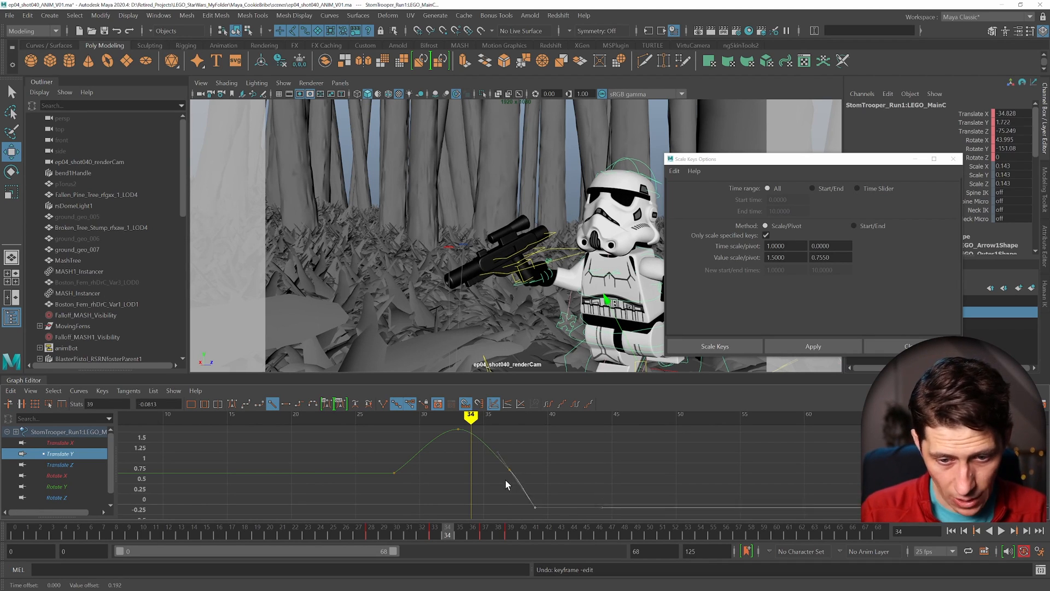
Step: Raise the Translate Y key at frame 37 to about 1.079 and adjust the outgoing tangent of the key at frame 28
left_click_drag(498, 481, 518, 461)
mouse_move(499, 487)
middle_mouse_down("shift")
mouse_move(495, 465)
mouse_move(492, 474)
middle_mouse_up("shift")
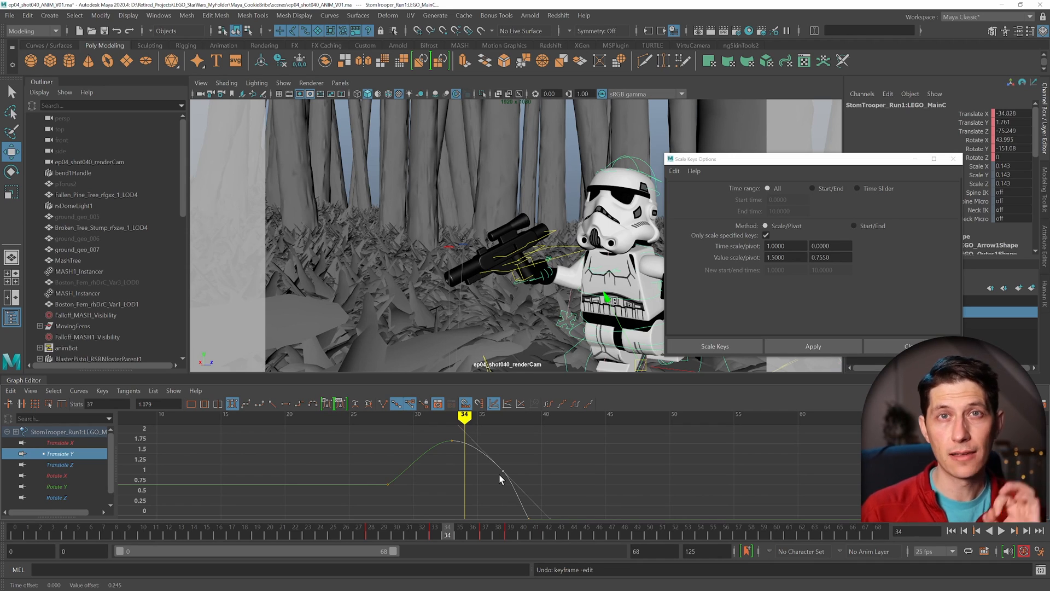
left_click(388, 484)
left_click_drag(405, 470, 414, 478)
middle_click_drag(415, 480, 422, 473)
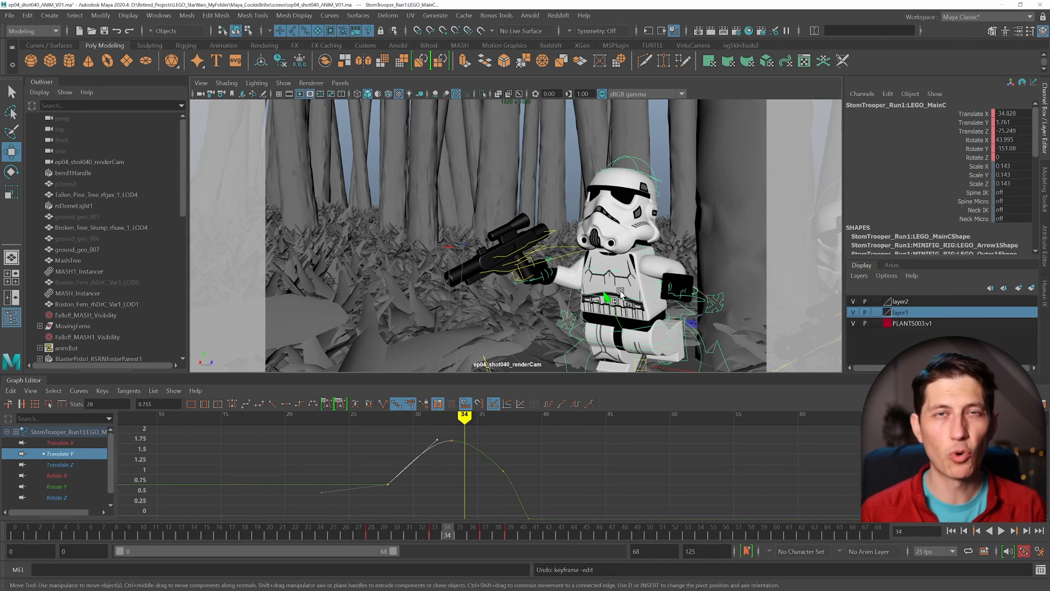
Step: Rotate the stormtrooper's main control slightly about the X axis at frame 34, to a Rotate X of 44.679
key("e")
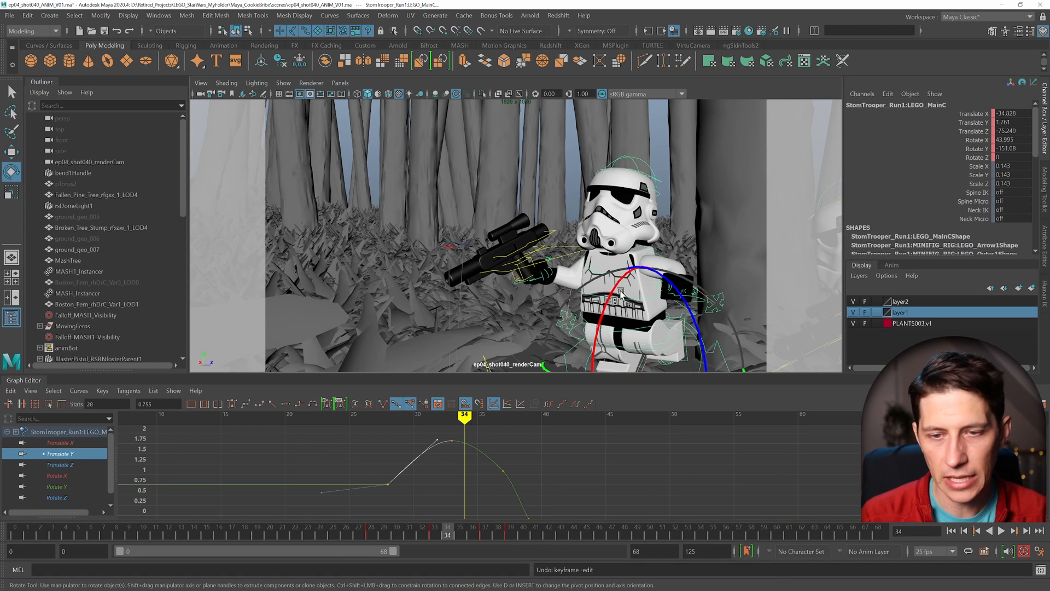
left_click_drag(607, 308, 604, 308)
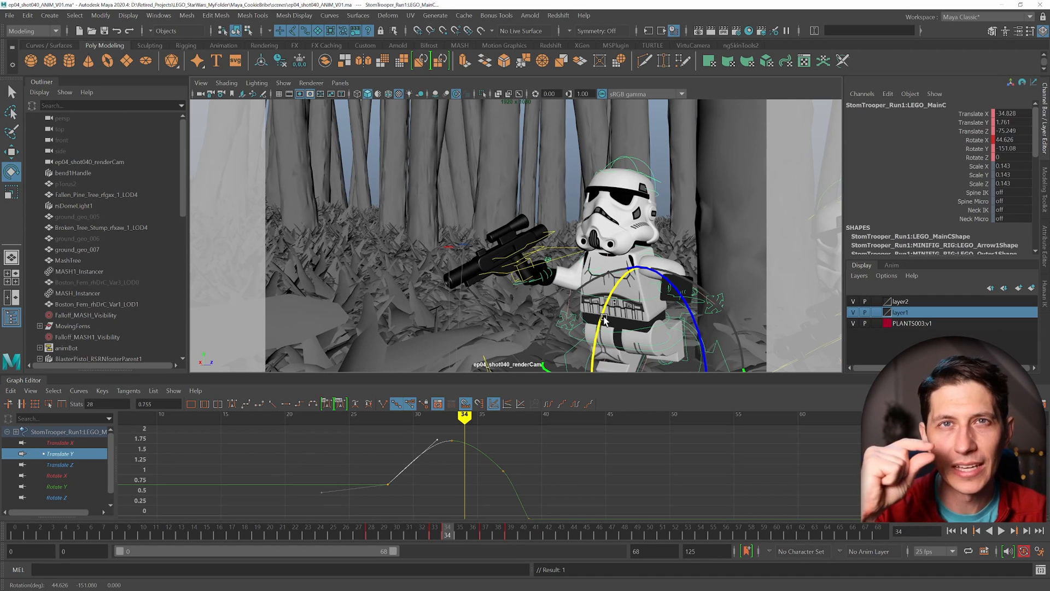
left_click_drag(604, 320, 604, 321)
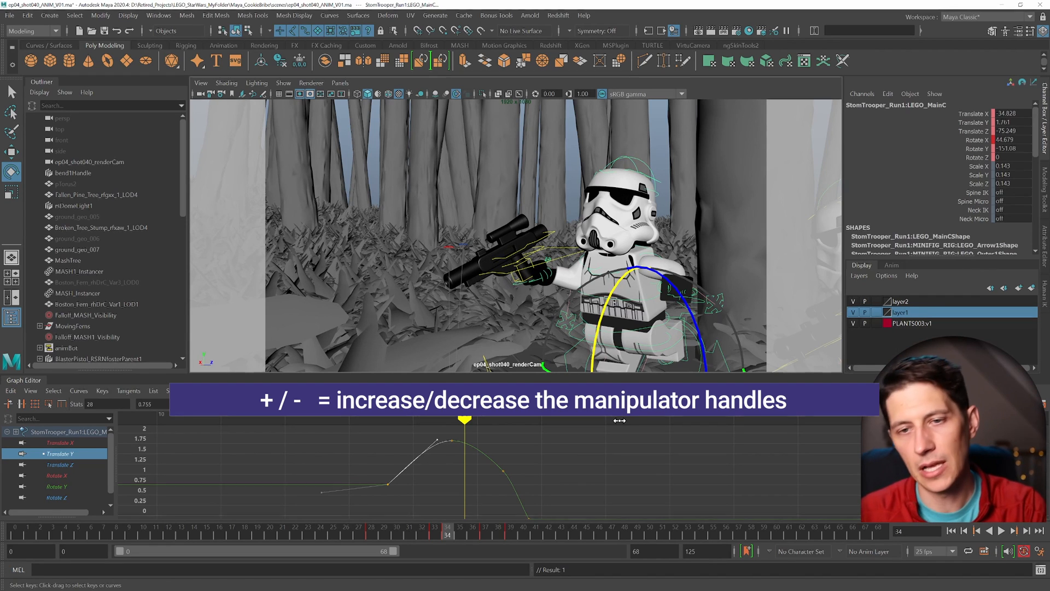
Step: Enlarge the rotation manipulator handles and fine-tune the main control's Rotate X to 45.409
key("plus")
key("plus")
key("plus")
key("plus")
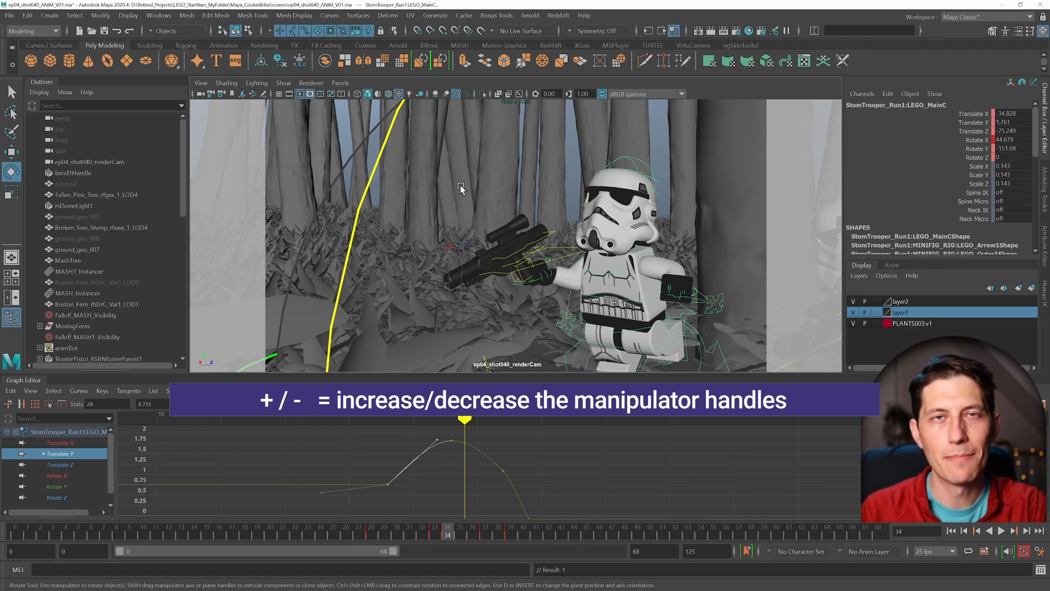
left_click_drag(376, 154, 382, 148)
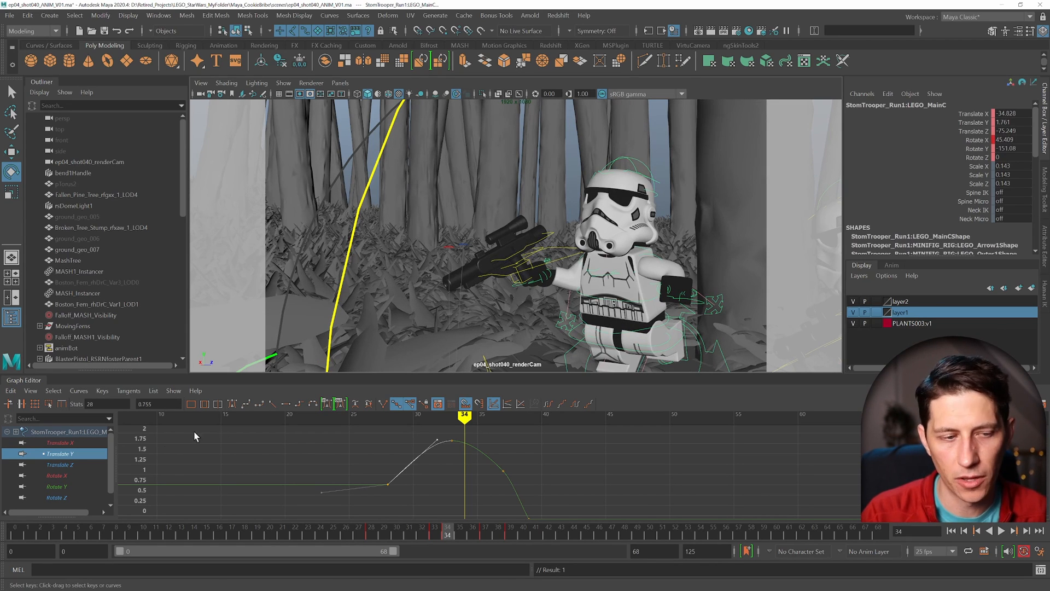
Step: Isolate the main control's Rotate X, Y and Z curves in the Graph Editor and delete the Rotate X key at frame 34
left_click_drag(35, 478, 58, 497)
key("f")
right_click_drag(487, 470, 470, 464, "alt+shift")
middle_click_drag(470, 464, 529, 463, "alt")
left_click_drag(570, 440, 580, 474)
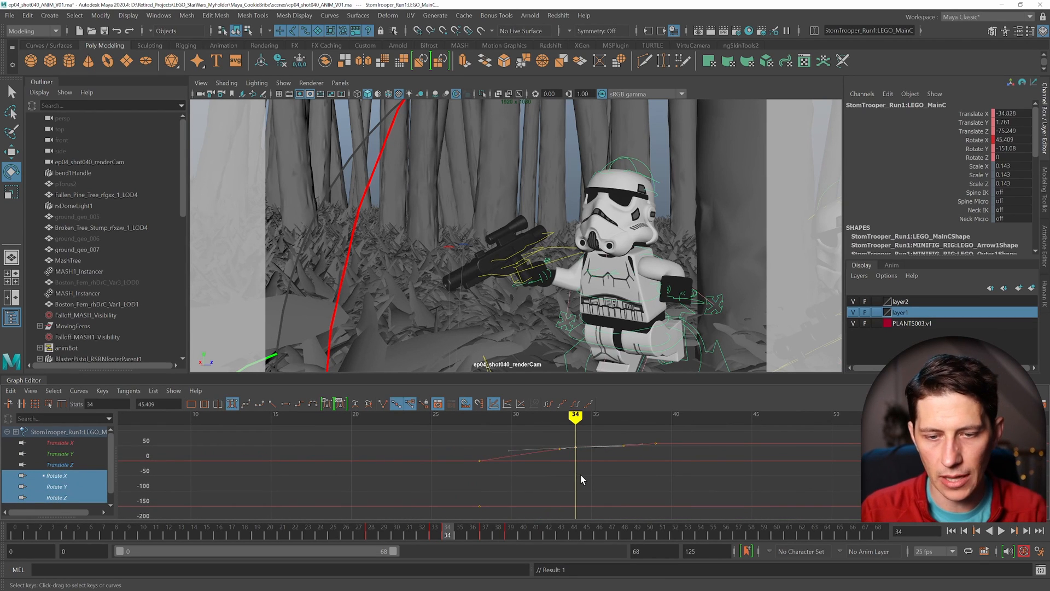
key("Delete")
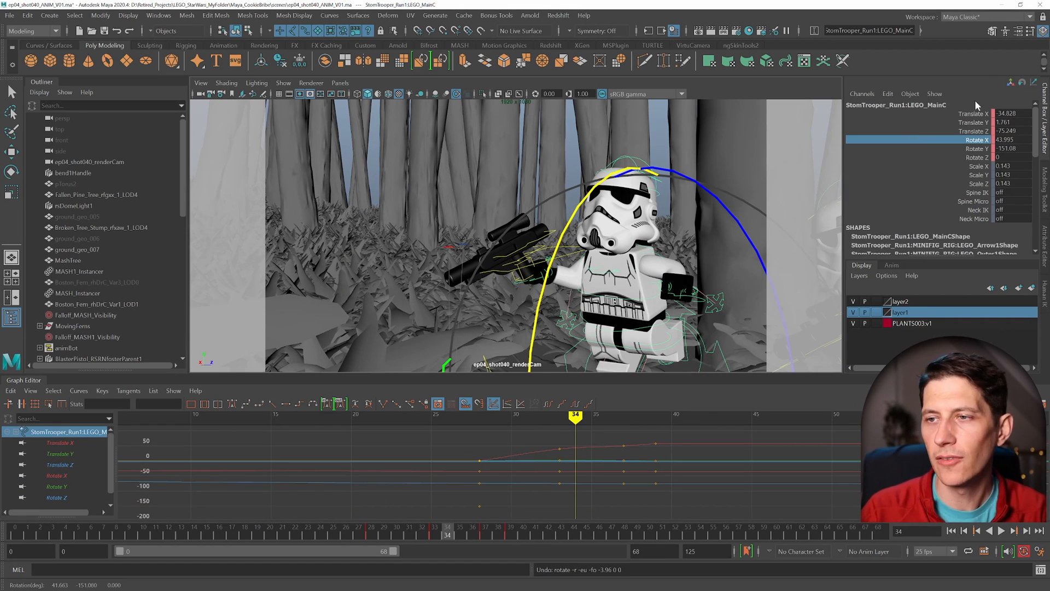
Step: Try raising the Rotate X key at frame 33 in the Graph Editor with the Move tool
double_click(1009, 139)
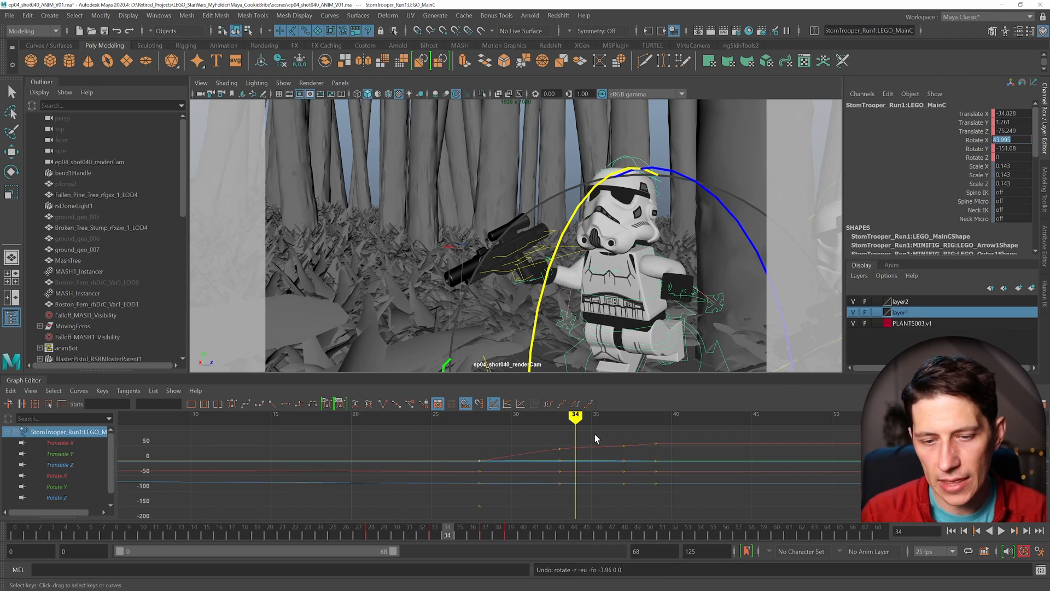
middle_click_drag(569, 456, 534, 470, "alt")
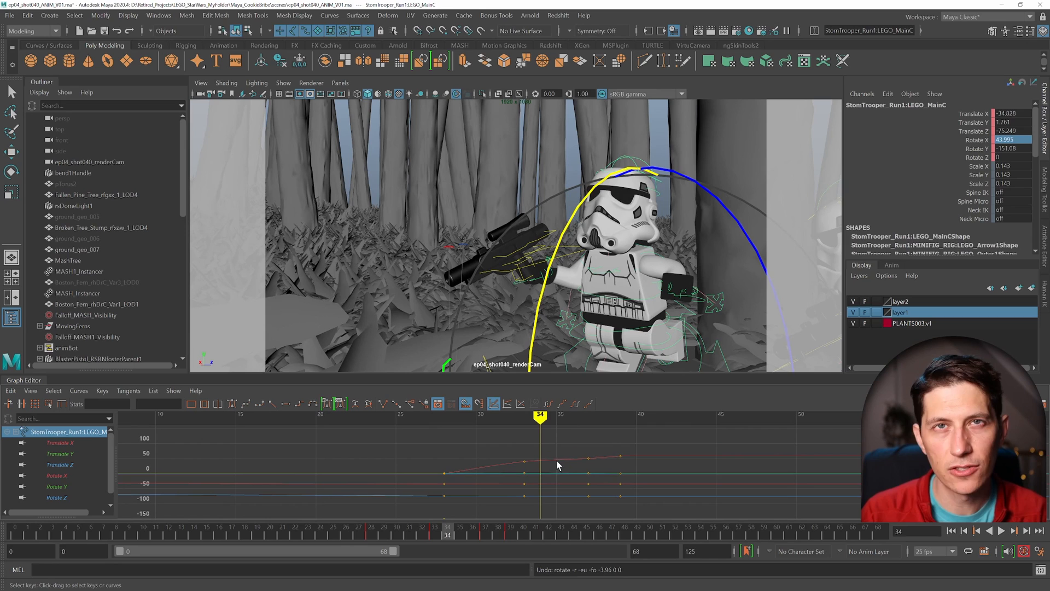
right_click_drag(518, 482, 552, 452, "alt+shift")
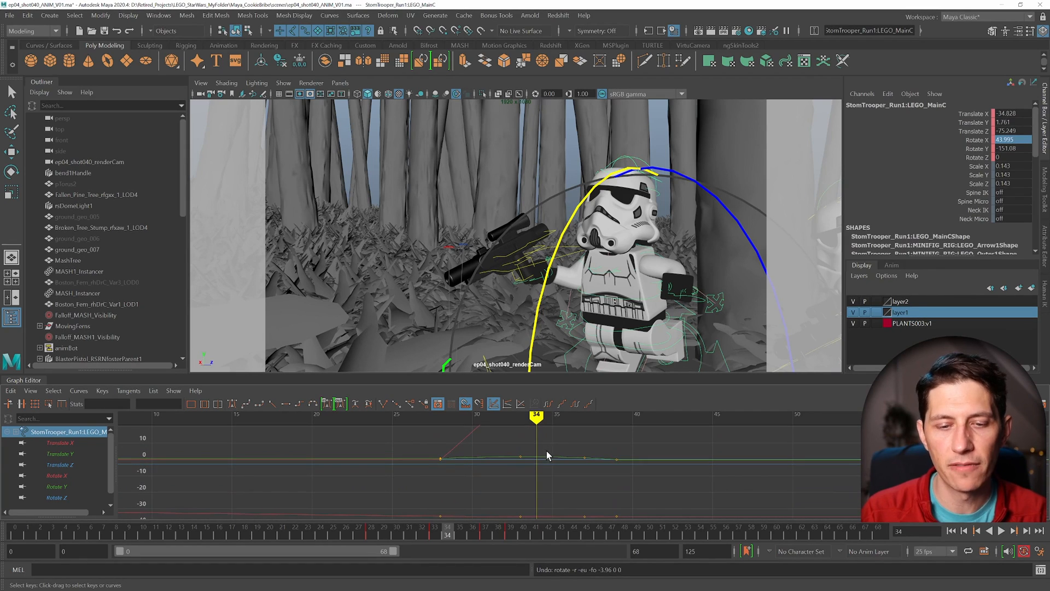
key("w")
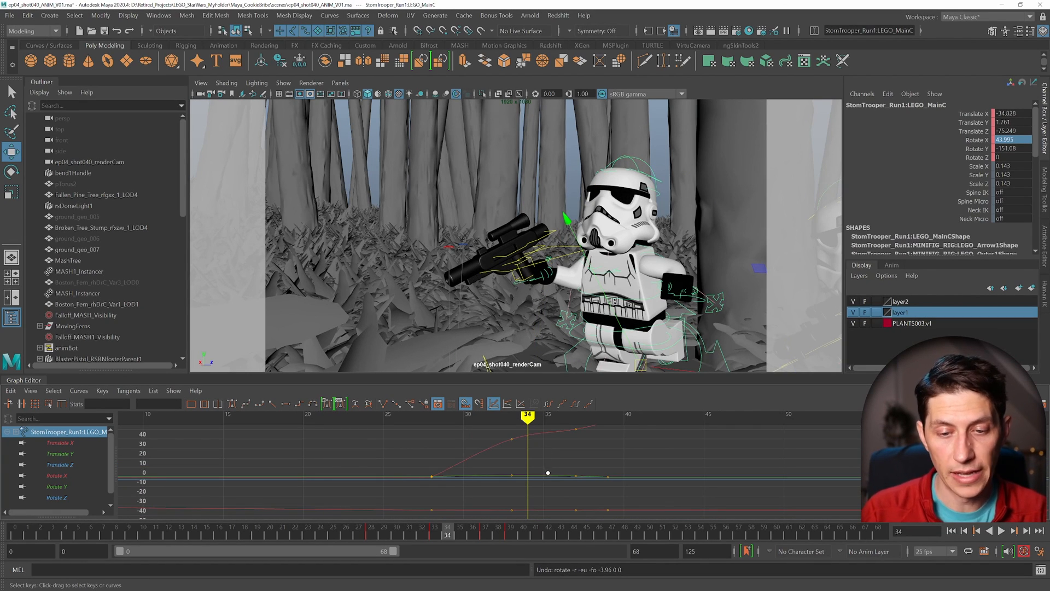
middle_click_drag(542, 451, 554, 471, "alt")
right_click_drag(553, 461, 553, 450, "alt+shift")
middle_click_drag(553, 454, 552, 474, "alt")
right_click_drag(553, 461, 555, 455, "alt+shift")
middle_click_drag(554, 459, 567, 465, "alt")
mouse_move(567, 464)
right_mouse_down("alt+shift")
mouse_move(555, 474)
mouse_move(564, 472)
right_mouse_up("alt+shift")
middle_click_drag(529, 471, 566, 469, "alt")
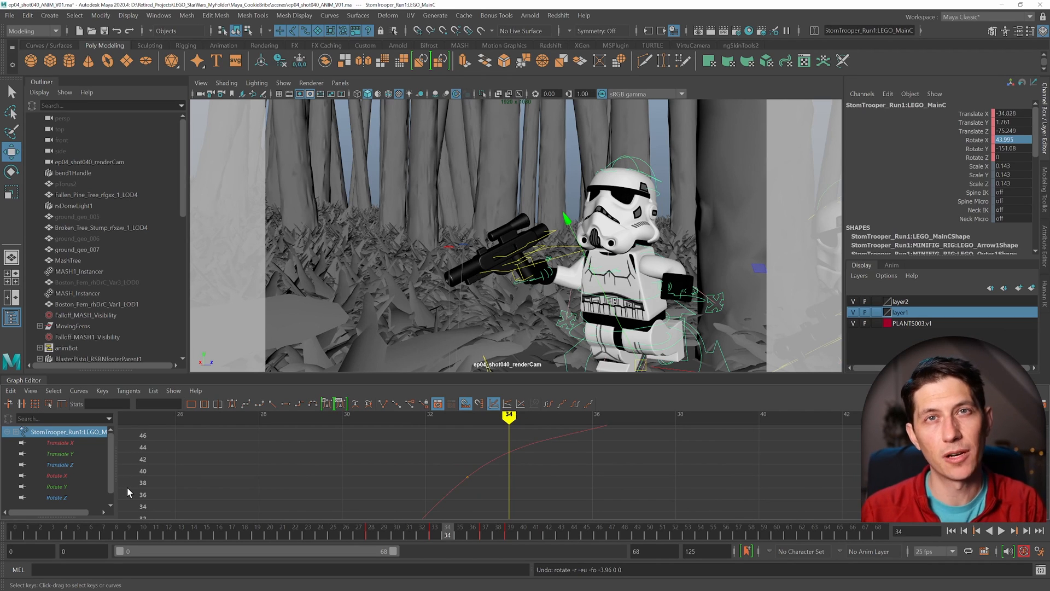
left_click_drag(449, 469, 498, 493)
middle_click_drag(497, 492, 484, 472)
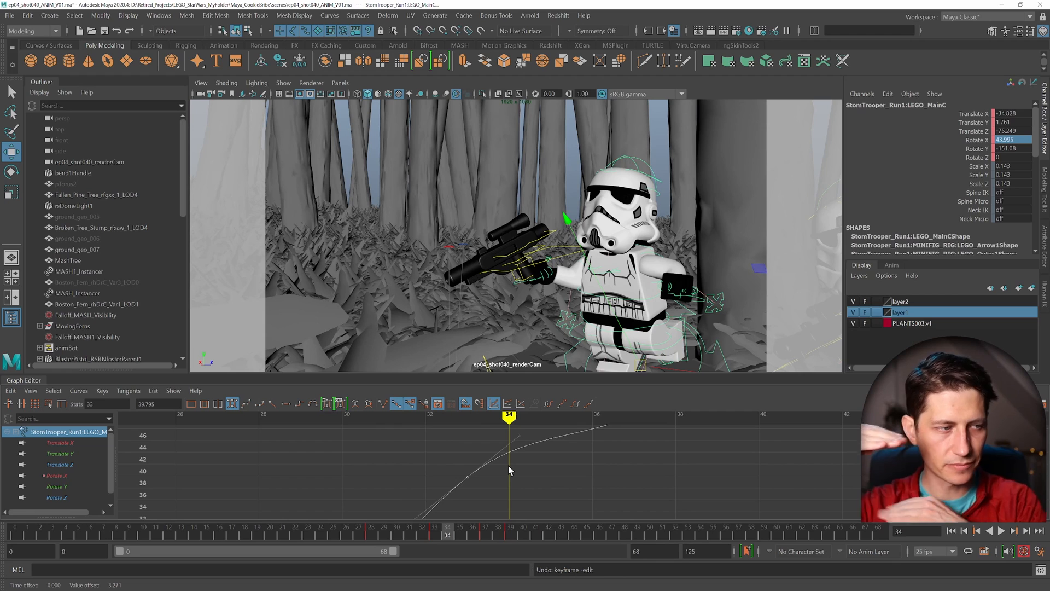
Step: Nudge the Rotate X key at frame 33 down to 39.794 in thousandth-unit increments and return the current time to frame 34
right_click_drag(516, 480, 517, 461, "alt+shift")
middle_click_drag(488, 487, 524, 467, "alt")
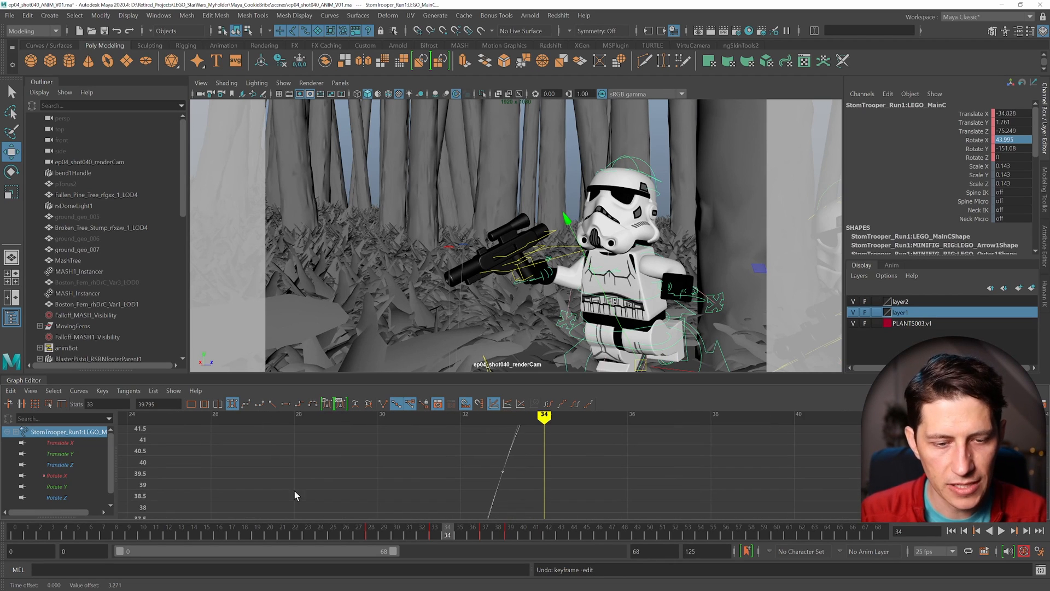
mouse_move(526, 486)
right_mouse_down("alt+shift")
mouse_move(534, 400)
mouse_move(538, 464)
mouse_move(537, 447)
right_mouse_up("alt+shift")
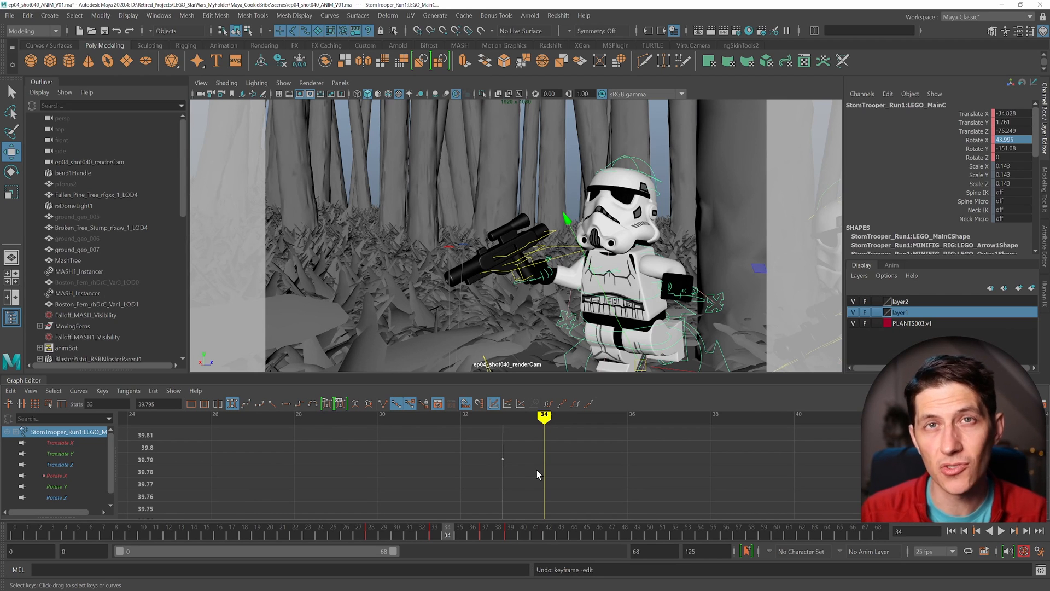
mouse_move(544, 480)
right_mouse_down("alt+shift")
mouse_move(555, 460)
mouse_move(553, 492)
mouse_move(548, 465)
right_mouse_up("alt+shift")
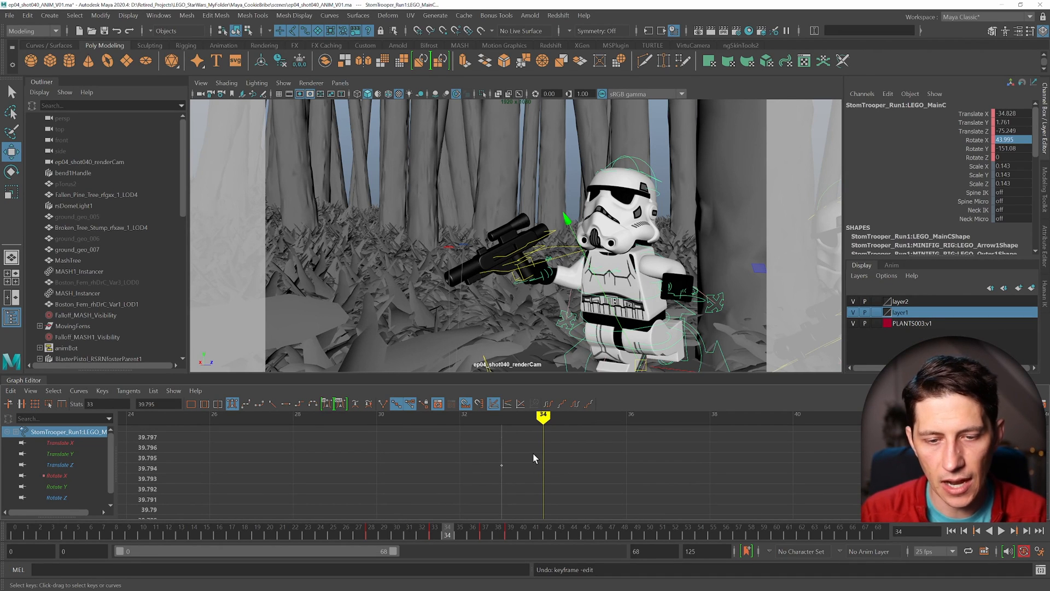
middle_click_drag(532, 454, 501, 562, "shift")
left_click(503, 425)
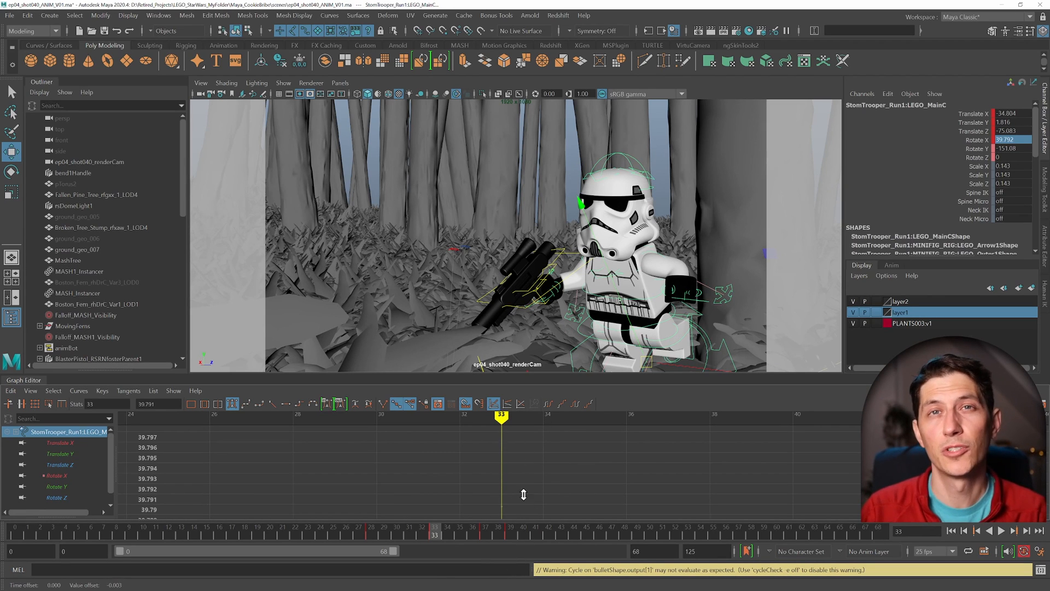
key("ctrl+z")
key("alt+period")
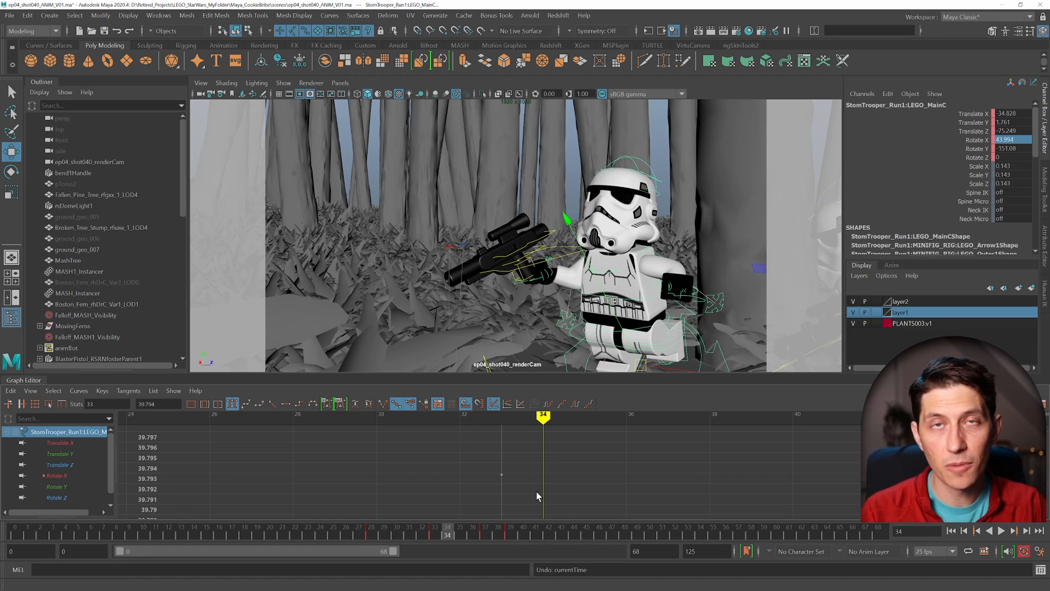